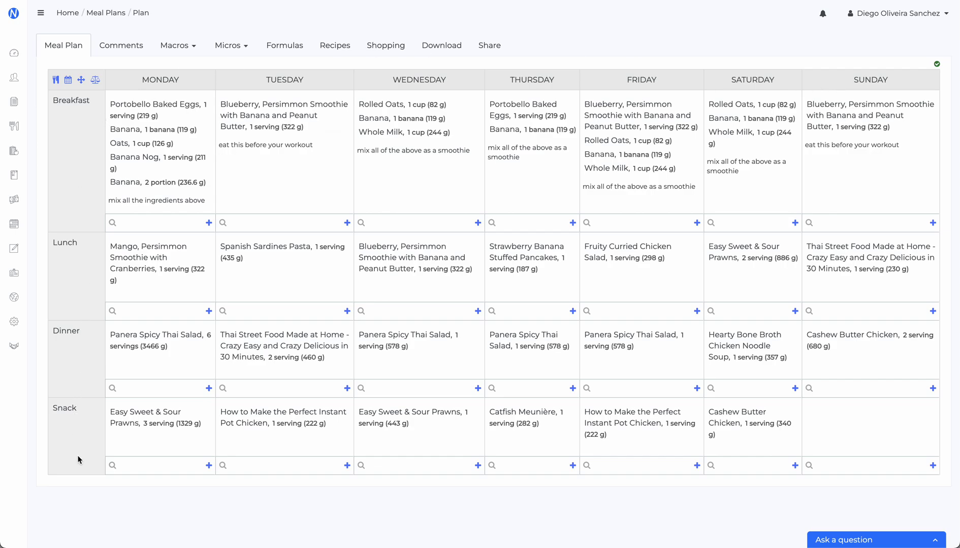
Add 'Bananas, raw' to Tuesday's breakfast from the food search
{"action": "left_click", "coordinate": [265, 221]}
{"action": "type", "text": "ban"}
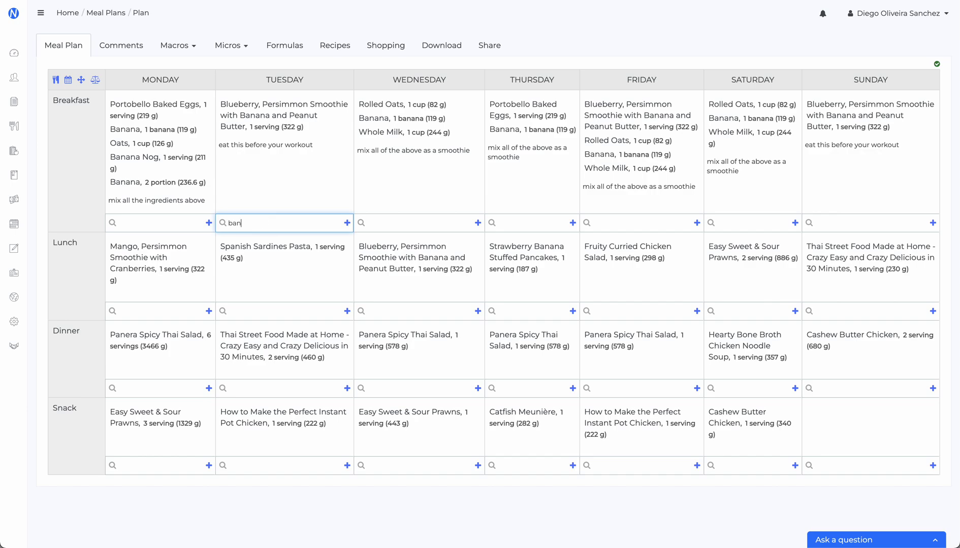
{"action": "type", "text": "ana"}
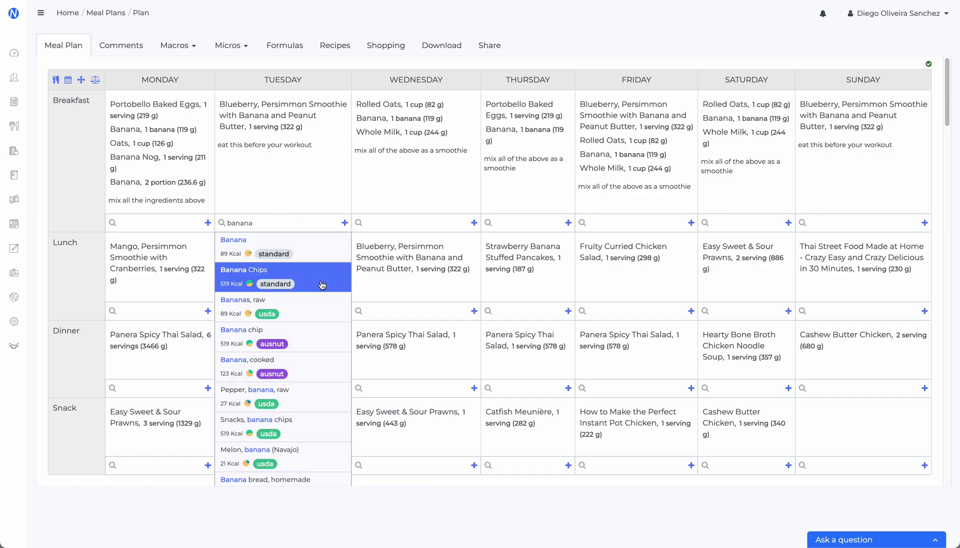
{"action": "scroll", "coordinate": [321, 285], "scroll_direction": "down", "scroll_amount": 2}
{"action": "scroll", "coordinate": [321, 285], "scroll_direction": "up", "scroll_amount": 1}
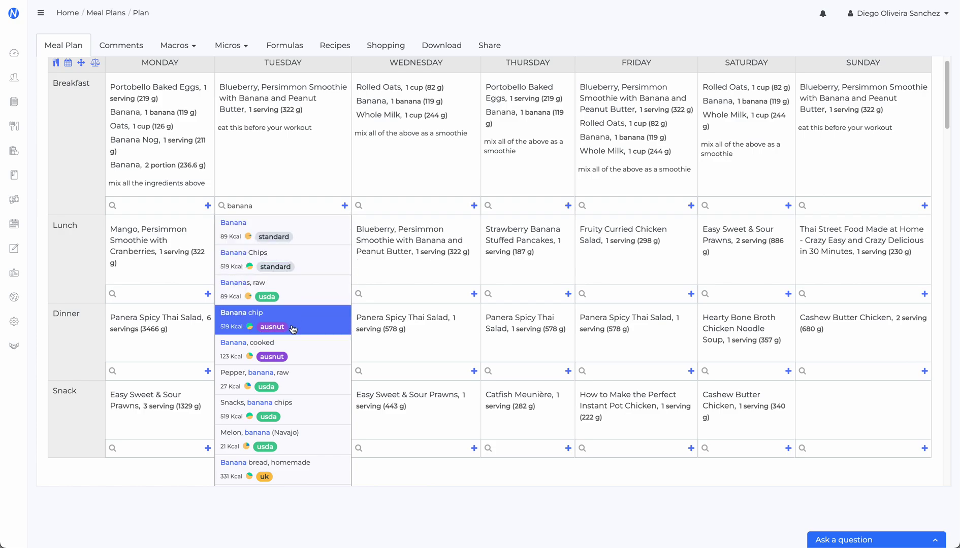
{"action": "scroll", "coordinate": [305, 315], "scroll_direction": "down", "scroll_amount": 1}
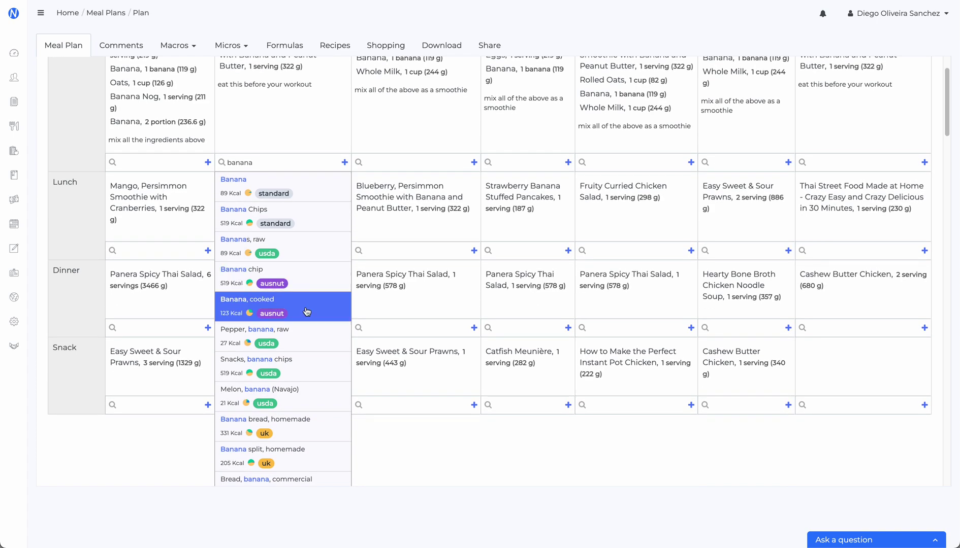
{"action": "scroll", "coordinate": [306, 312], "scroll_direction": "up", "scroll_amount": 2}
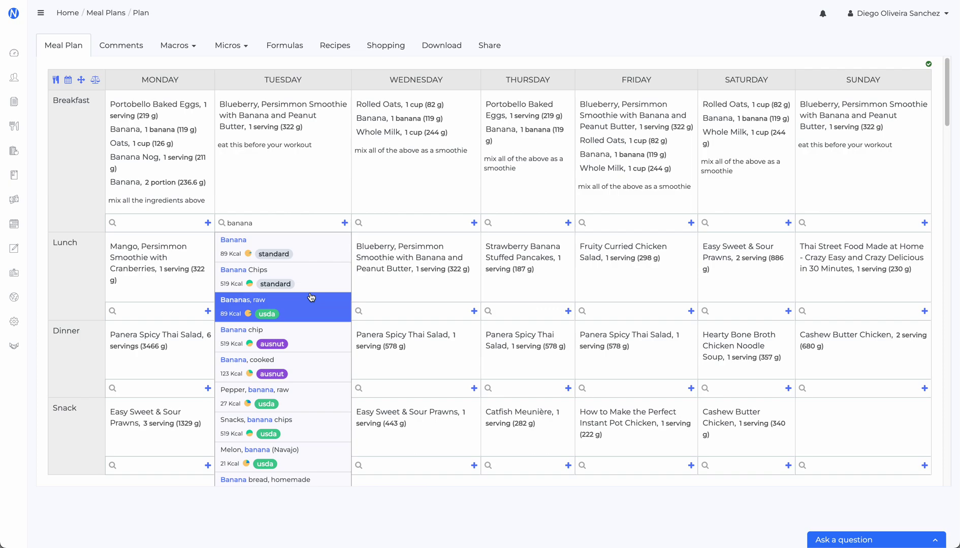
{"action": "left_click", "coordinate": [299, 253]}
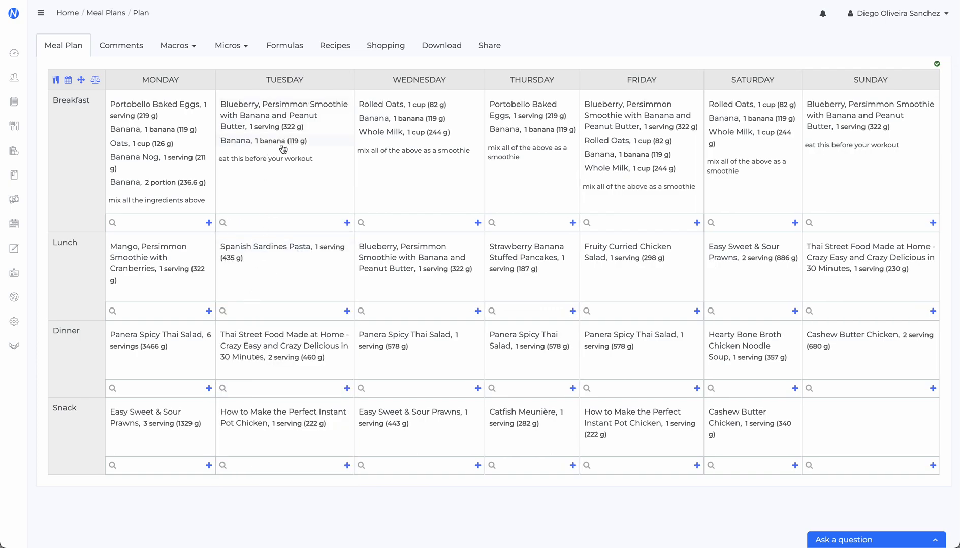
Check the row options for the banana and the Blueberry Persimmon smoothie, then the add menu
{"action": "left_click", "coordinate": [283, 142]}
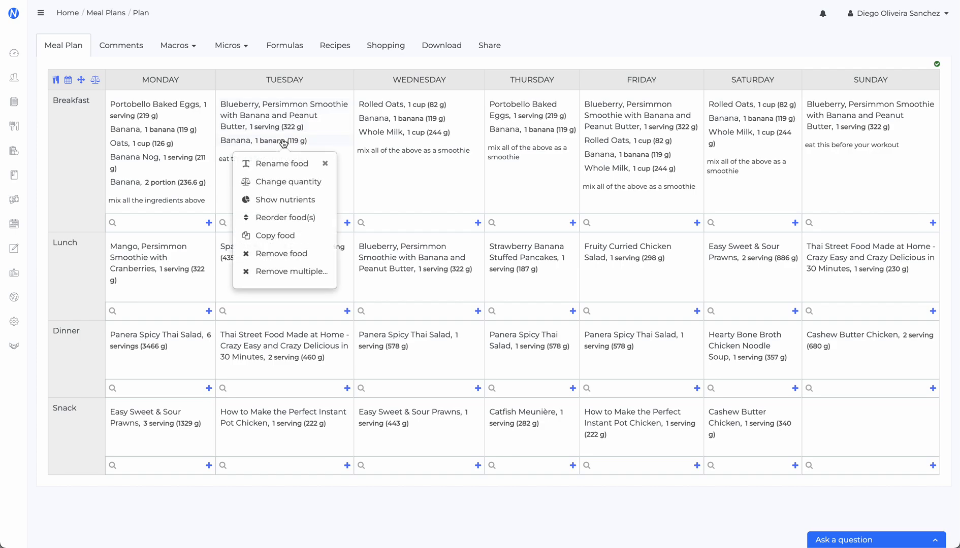
{"action": "left_click", "coordinate": [325, 164]}
{"action": "left_click", "coordinate": [291, 114]}
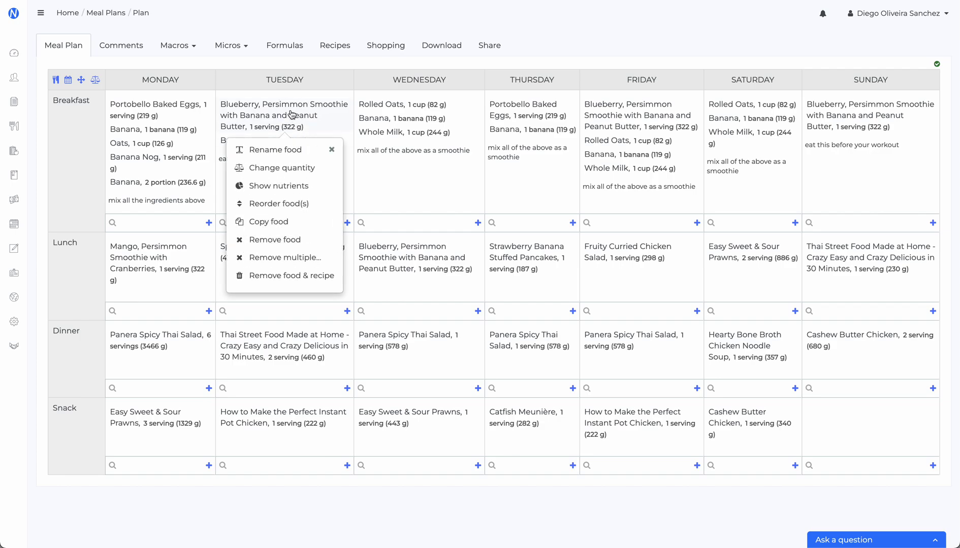
{"action": "left_click", "coordinate": [332, 153]}
{"action": "left_click", "coordinate": [346, 222]}
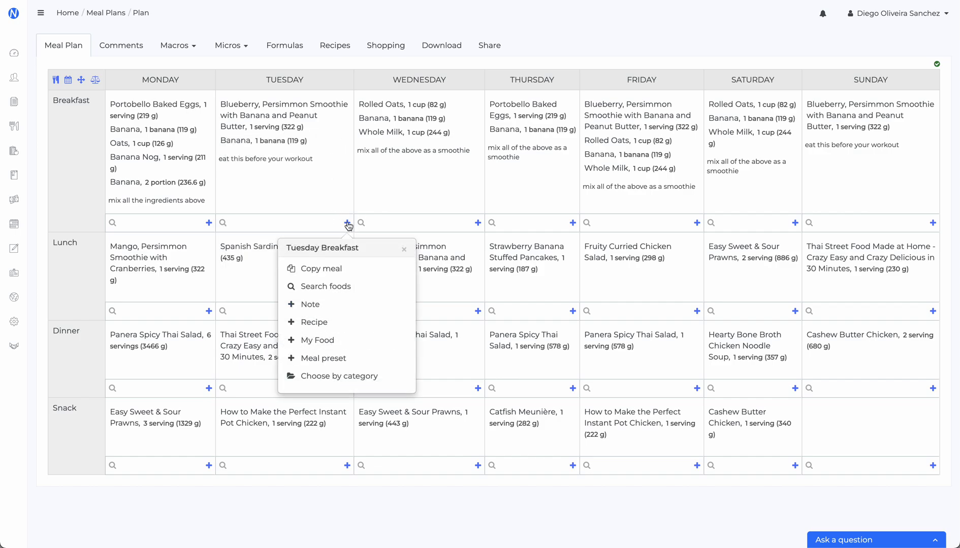
{"action": "left_click", "coordinate": [324, 287]}
{"action": "type", "text": "ban"}
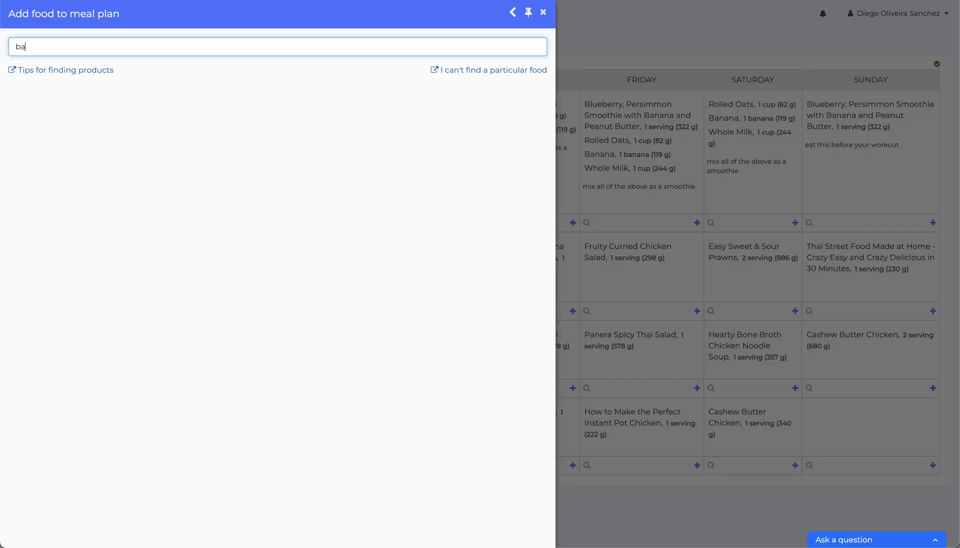
{"action": "type", "text": "ana"}
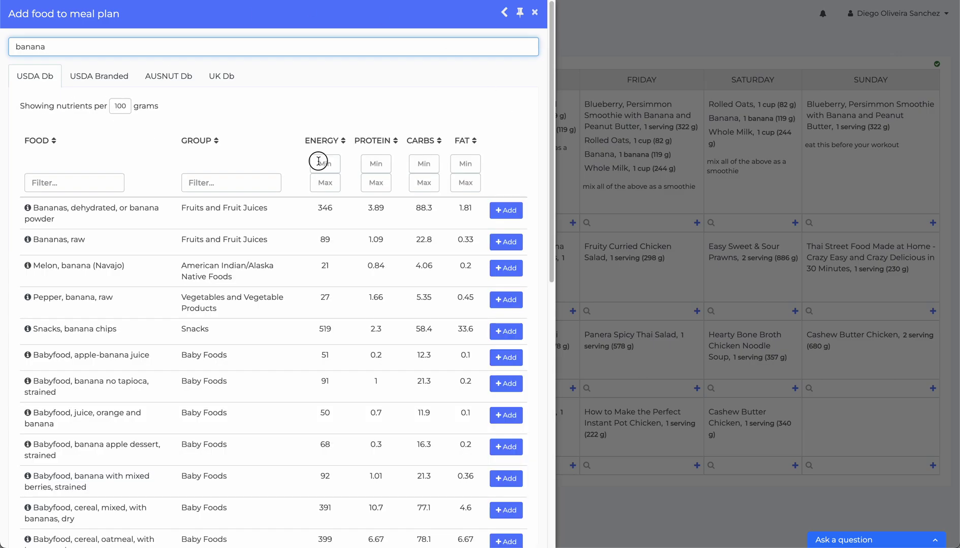
{"action": "left_click", "coordinate": [321, 161]}
{"action": "type", "text": "100"}
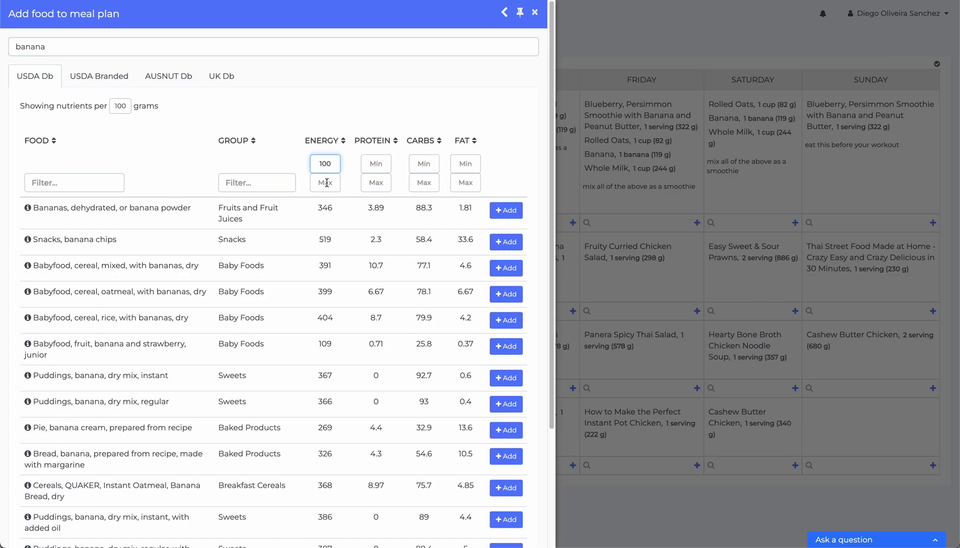
{"action": "left_click", "coordinate": [325, 183]}
{"action": "type", "text": "300"}
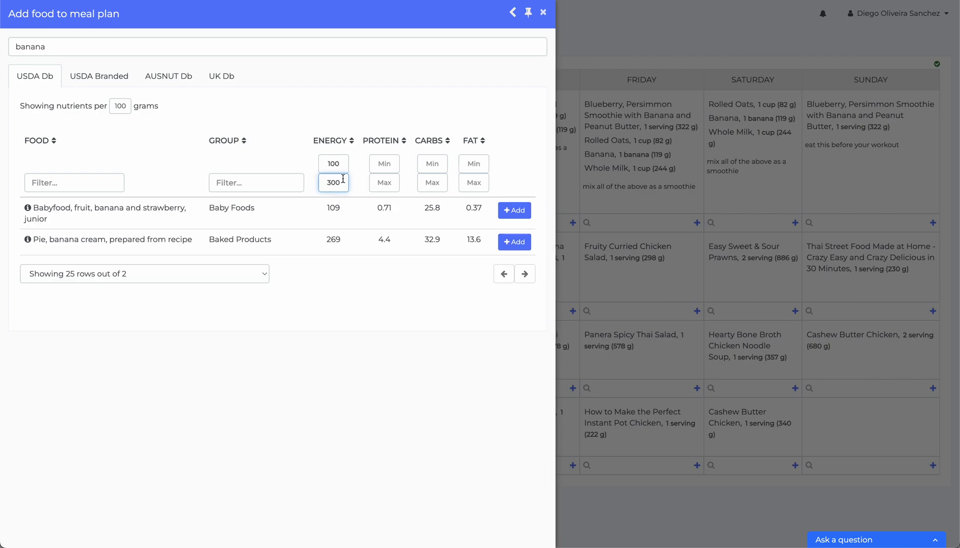
{"action": "key", "text": "BackSpace"}
{"action": "key", "text": "BackSpace"}
{"action": "key", "text": "BackSpace"}
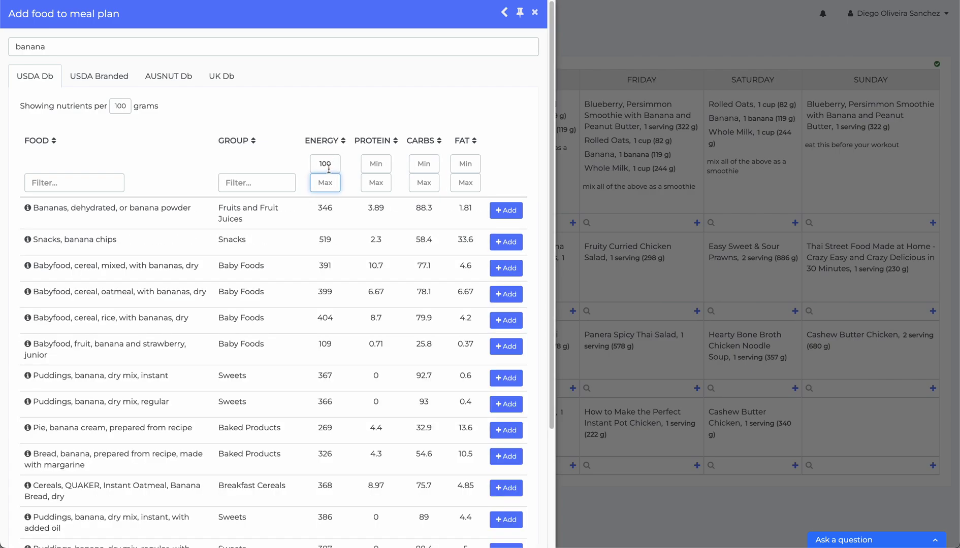
{"action": "left_click", "coordinate": [328, 165]}
{"action": "key", "text": "BackSpace"}
{"action": "key", "text": "BackSpace"}
{"action": "key", "text": "BackSpace"}
{"action": "left_click", "coordinate": [327, 143]}
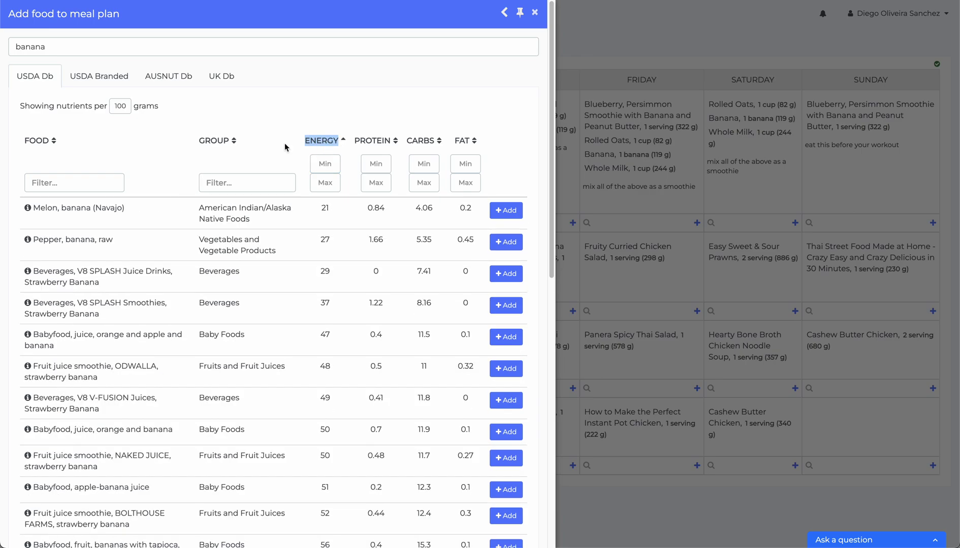
{"action": "left_click", "coordinate": [60, 187]}
{"action": "left_click", "coordinate": [69, 240]}
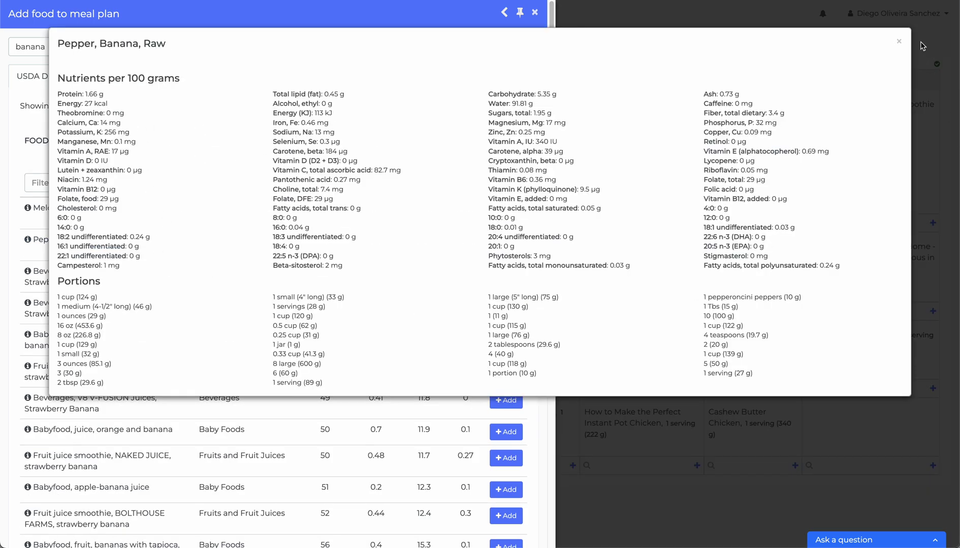
{"action": "left_click", "coordinate": [900, 42]}
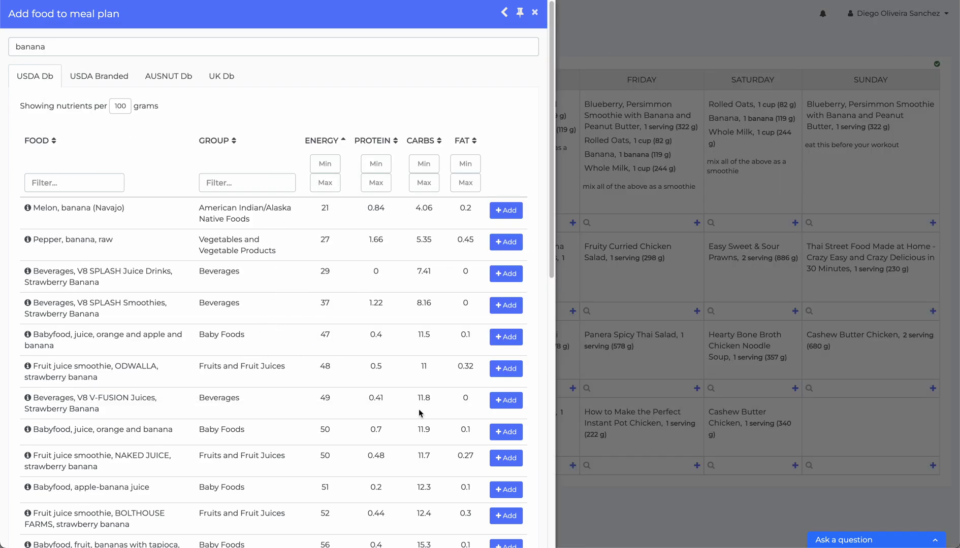
{"action": "left_click", "coordinate": [535, 13]}
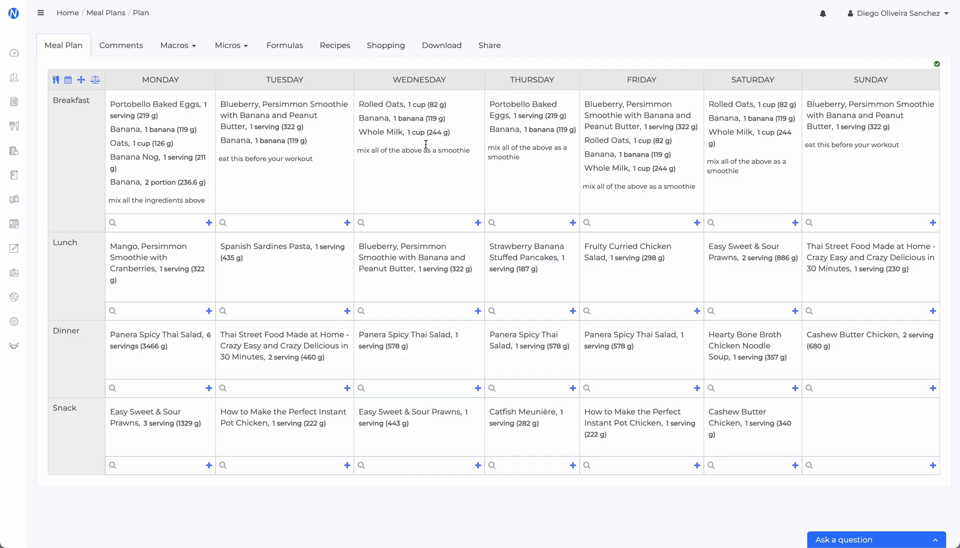
{"action": "left_click", "coordinate": [347, 223]}
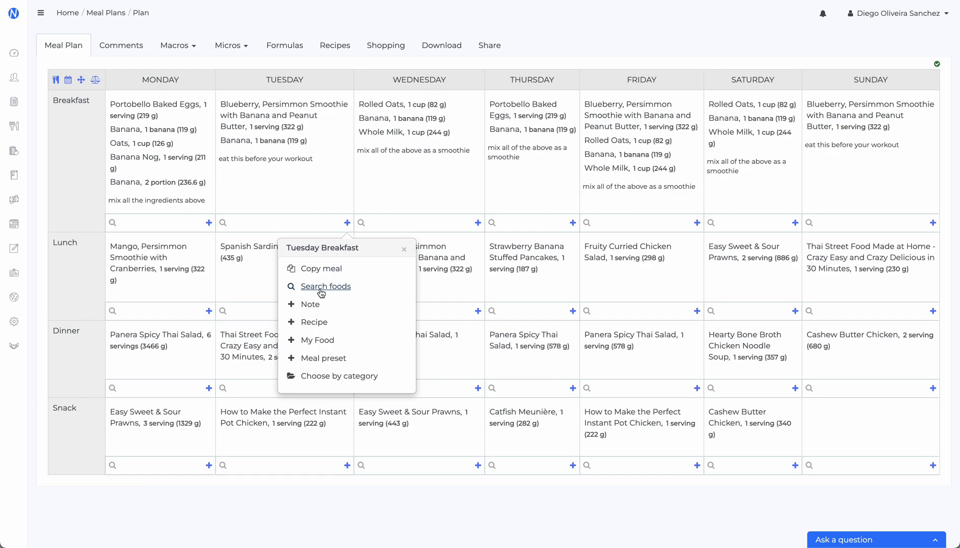
{"action": "left_click", "coordinate": [313, 323]}
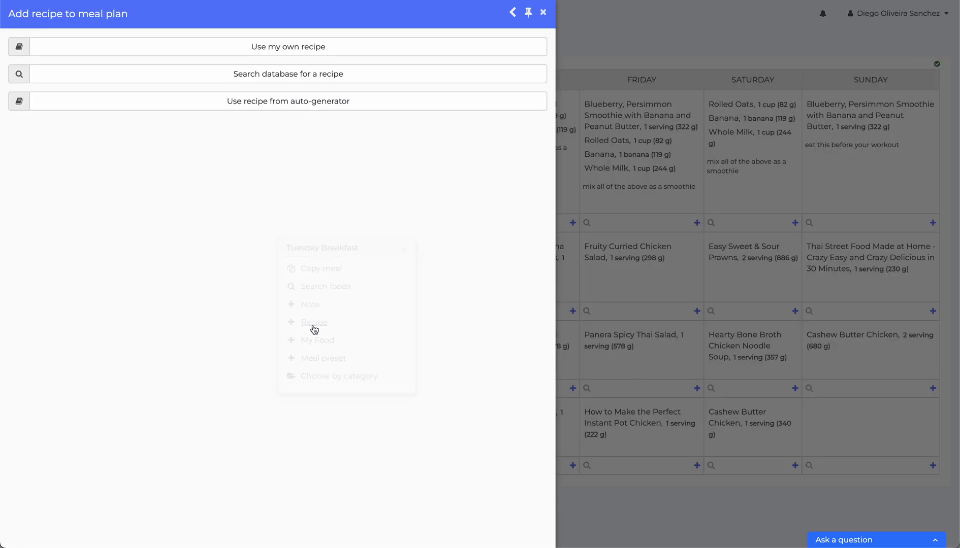
{"action": "left_click", "coordinate": [208, 79]}
{"action": "left_click", "coordinate": [106, 49]}
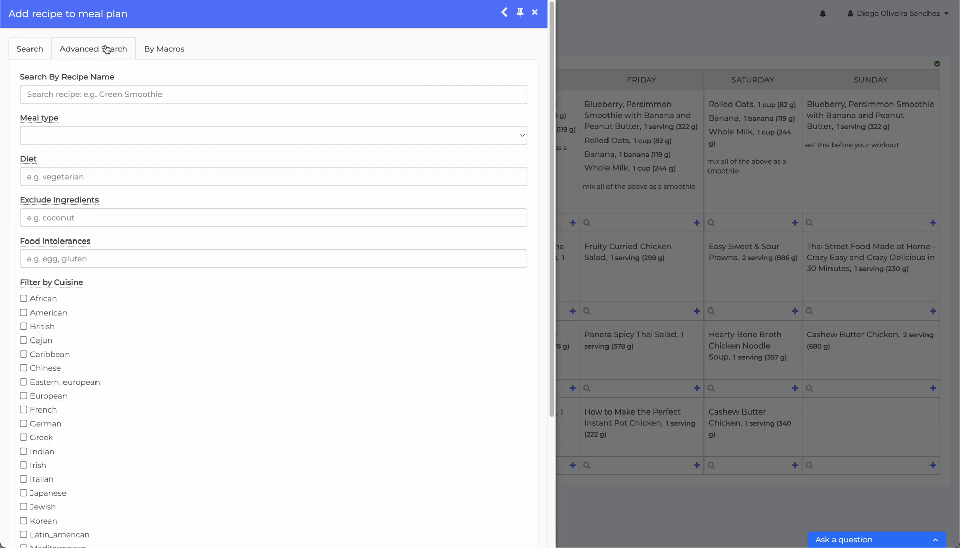
{"action": "left_click", "coordinate": [91, 101]}
{"action": "type", "text": "banana"}
{"action": "key", "text": "Return"}
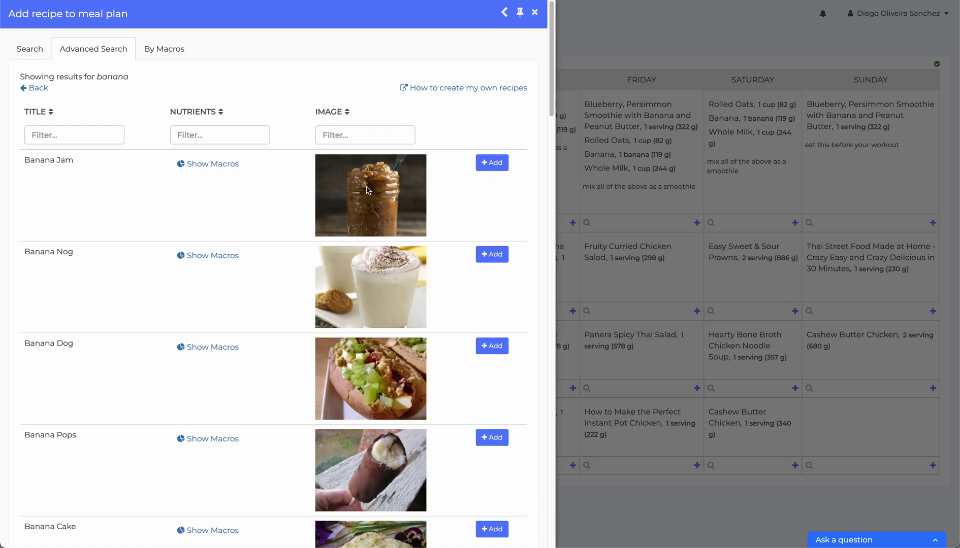
{"action": "left_click", "coordinate": [210, 256]}
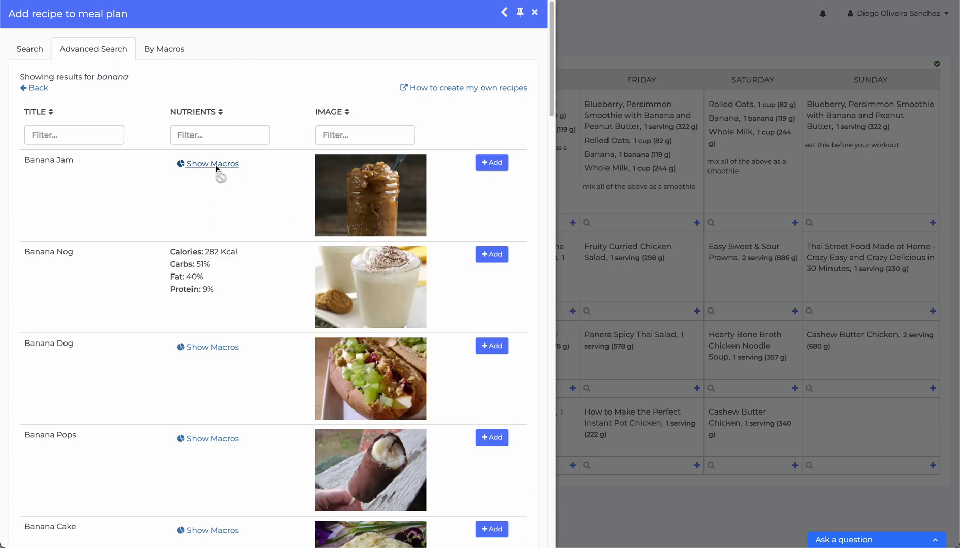
{"action": "left_click", "coordinate": [564, 50]}
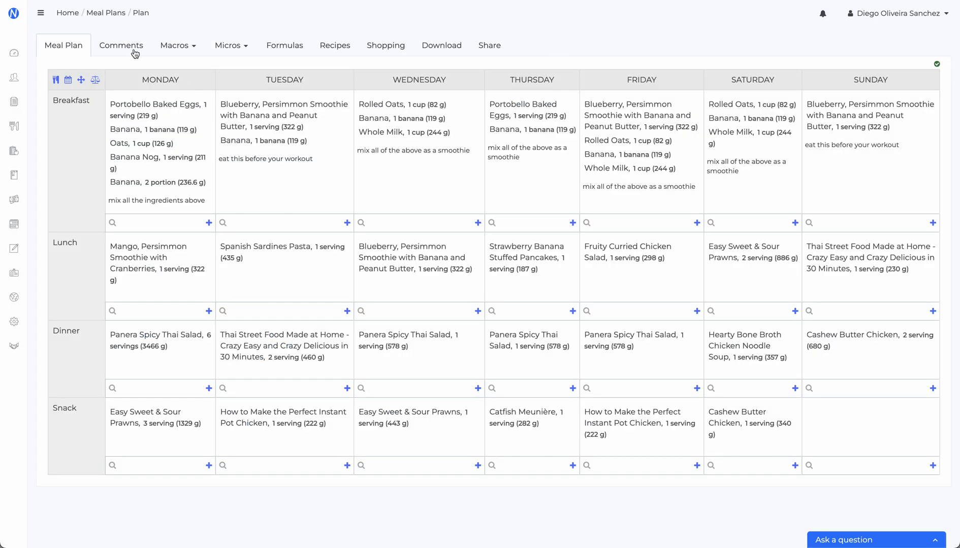
Show the macronutrient summary and expand Monday's detailed breakdown
{"action": "left_click", "coordinate": [169, 43]}
{"action": "left_click", "coordinate": [179, 66]}
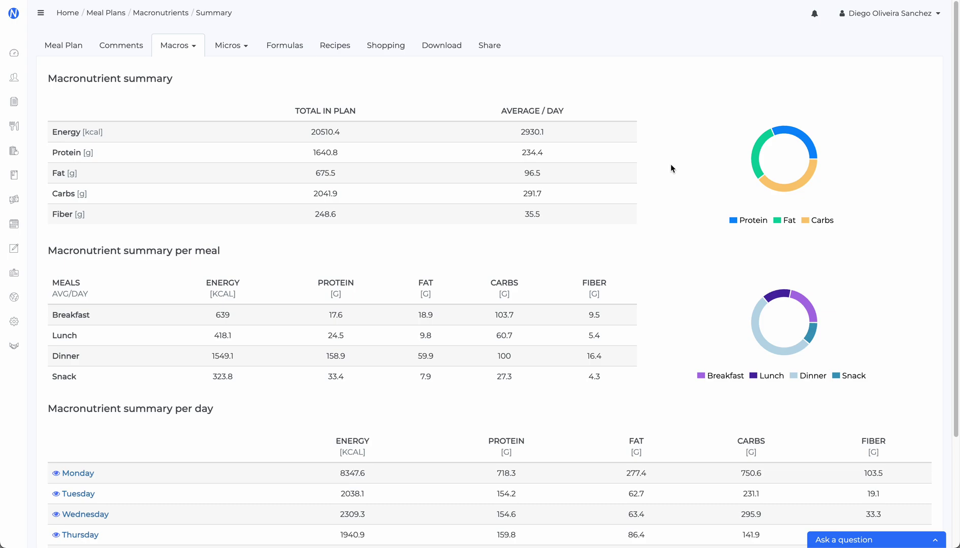
{"action": "scroll", "coordinate": [530, 192], "scroll_direction": "down", "scroll_amount": 1}
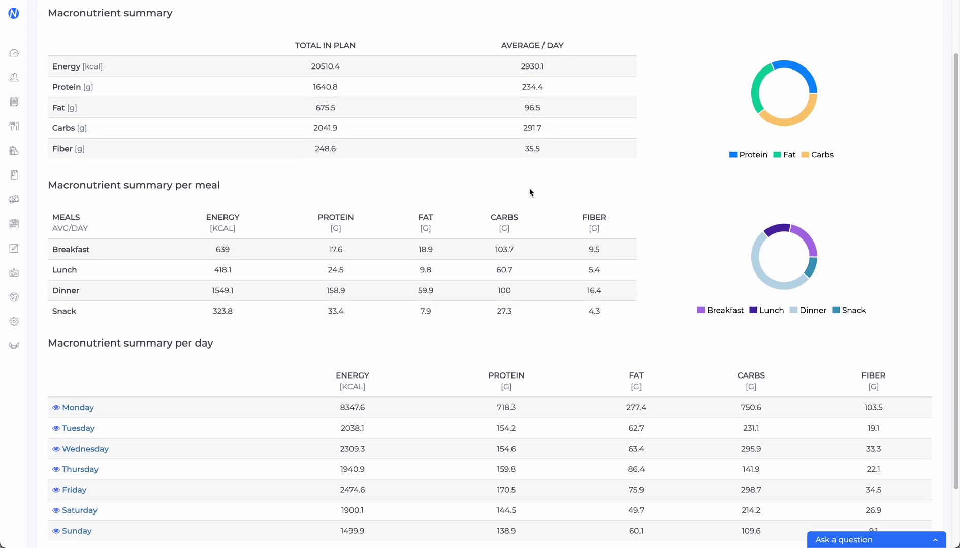
{"action": "scroll", "coordinate": [259, 191], "scroll_direction": "down", "scroll_amount": 1}
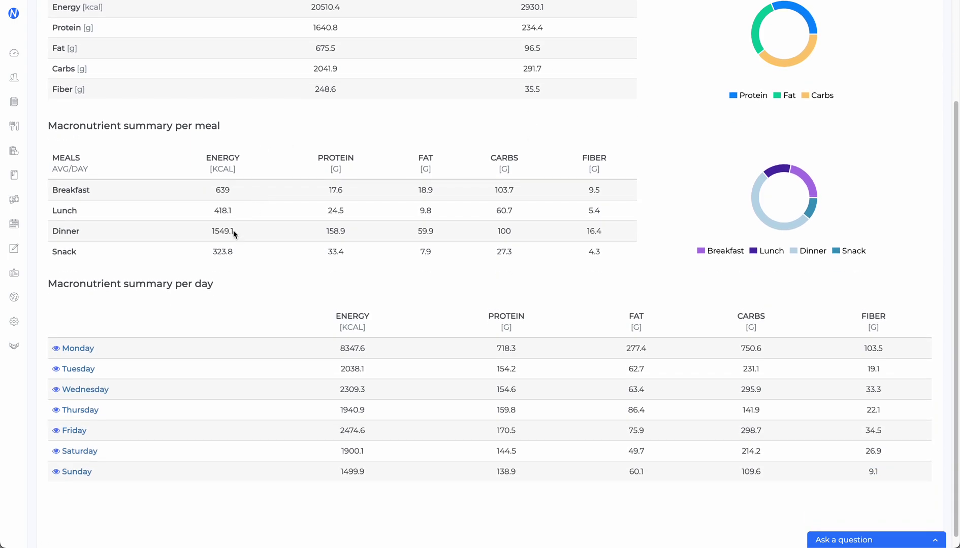
{"action": "left_click", "coordinate": [77, 348]}
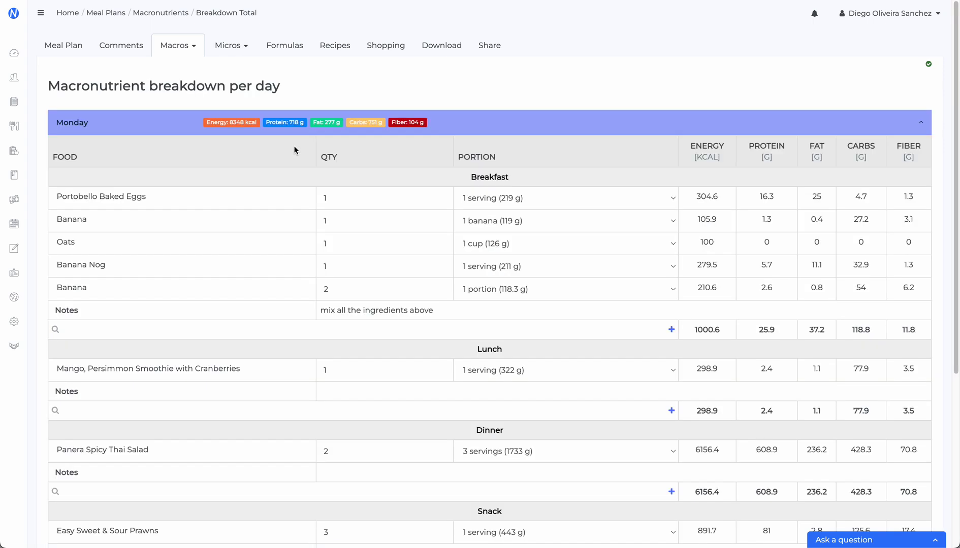
{"action": "scroll", "coordinate": [294, 151], "scroll_direction": "down", "scroll_amount": 1}
{"action": "scroll", "coordinate": [294, 224], "scroll_direction": "down", "scroll_amount": 2}
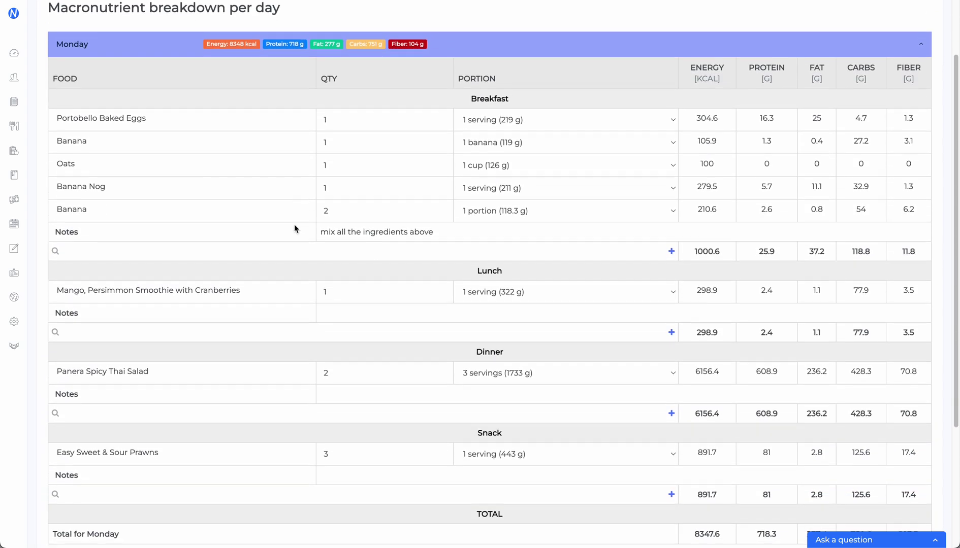
{"action": "scroll", "coordinate": [294, 224], "scroll_direction": "up", "scroll_amount": 3}
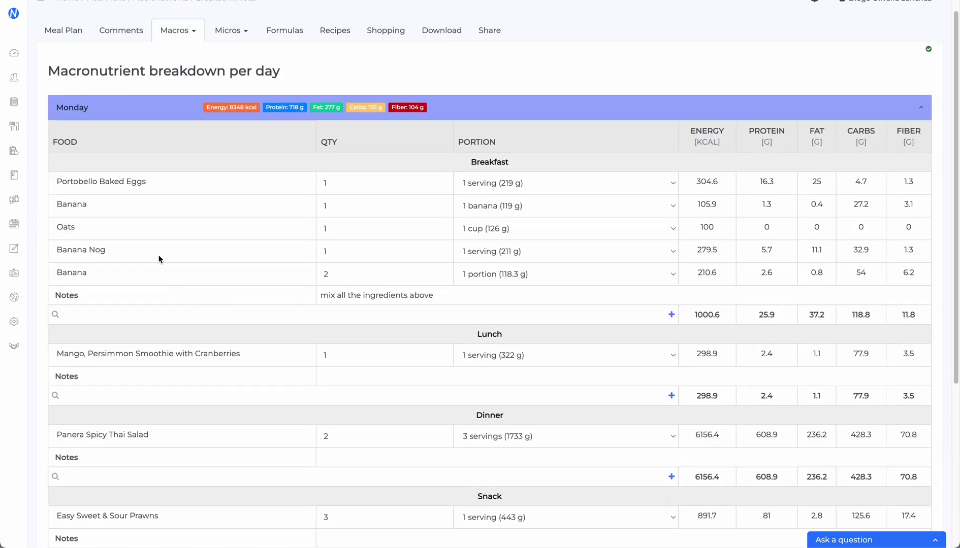
Change the Banana Nog quantity to 500 in Monday's breakfast
{"action": "double_click", "coordinate": [352, 254]}
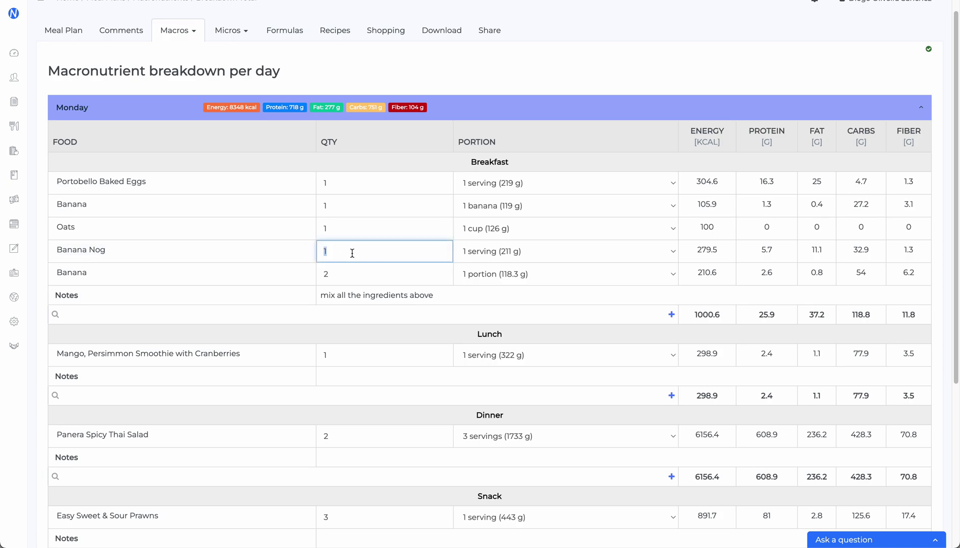
{"action": "type", "text": "3"}
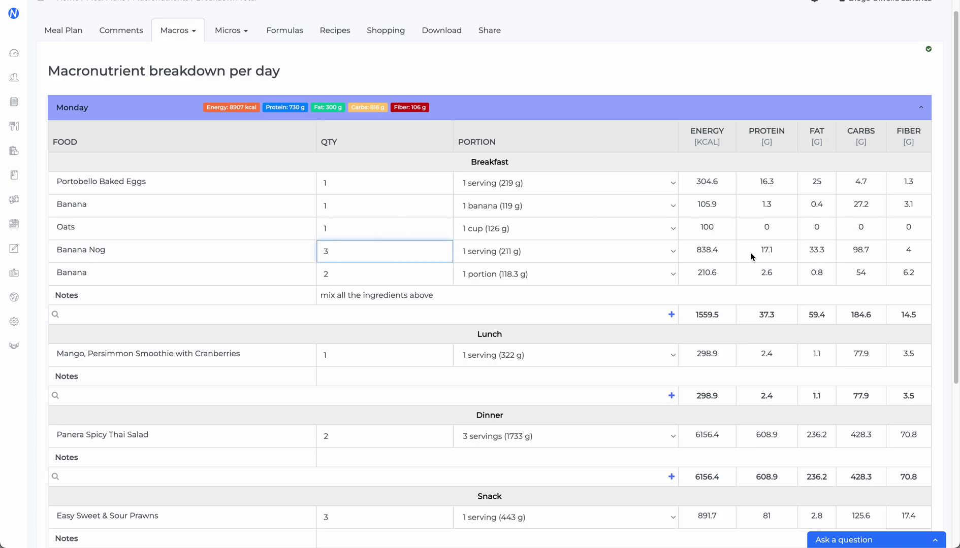
{"action": "double_click", "coordinate": [724, 252]}
{"action": "double_click", "coordinate": [364, 261]}
{"action": "type", "text": "500"}
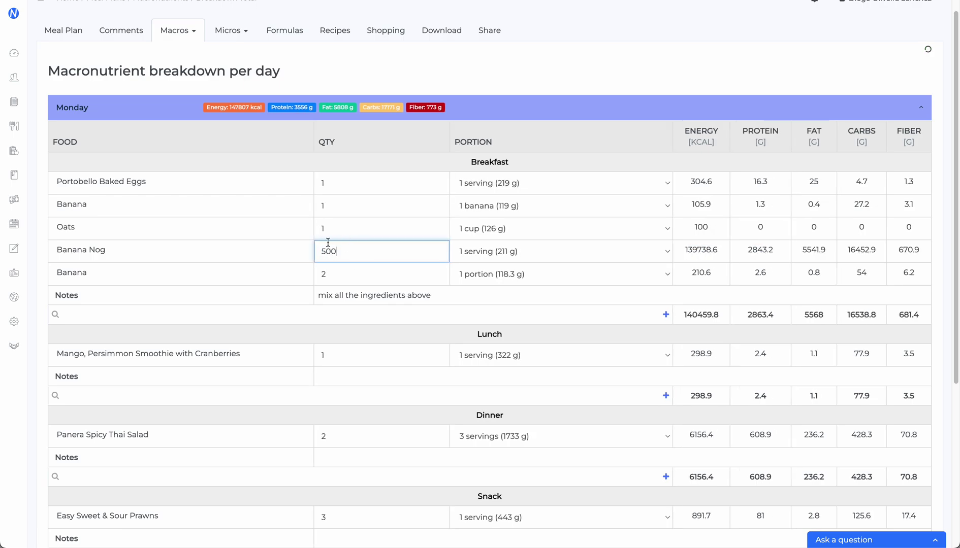
{"action": "double_click", "coordinate": [705, 250]}
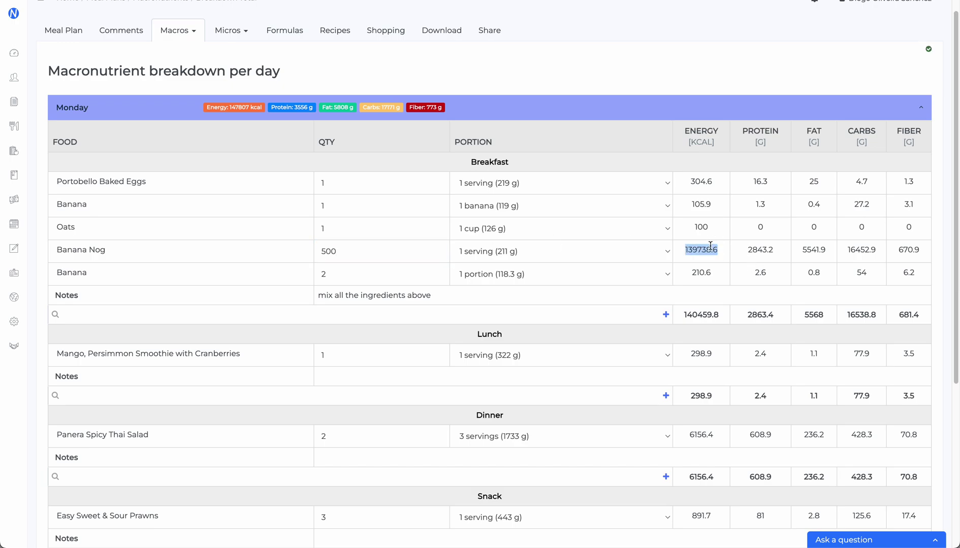
Remove Banana Nog from Monday's breakfast and collapse Monday to list all seven days
{"action": "left_click", "coordinate": [349, 249]}
{"action": "left_click", "coordinate": [93, 248]}
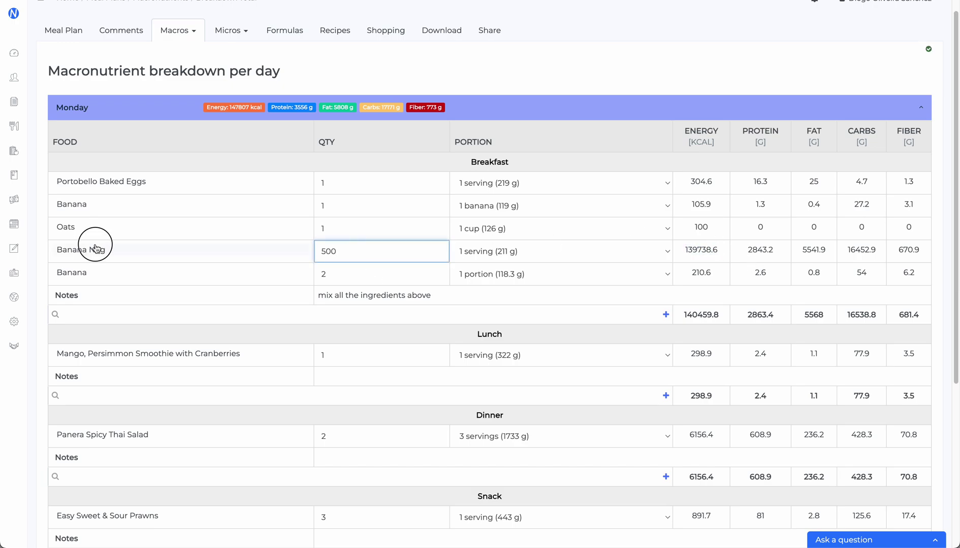
{"action": "left_click", "coordinate": [173, 345]}
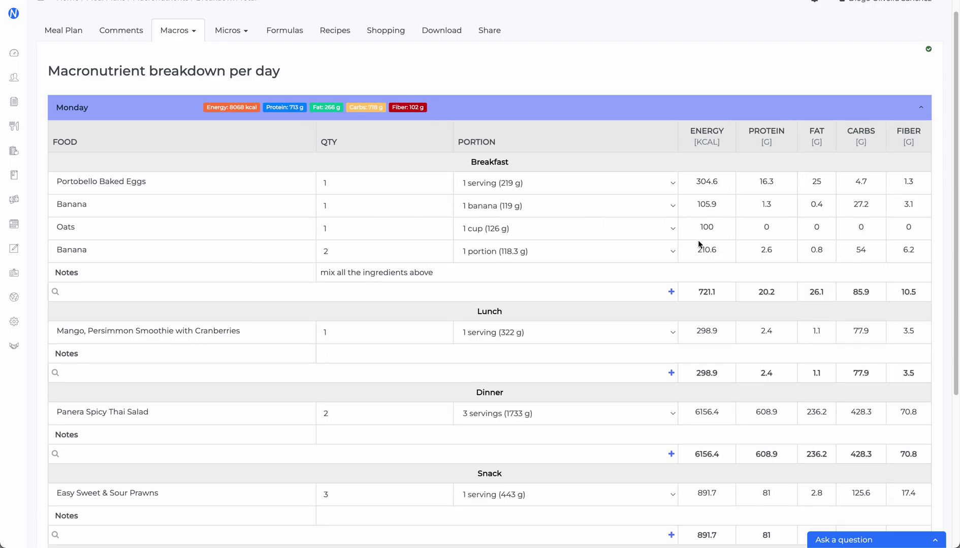
{"action": "left_click", "coordinate": [482, 118]}
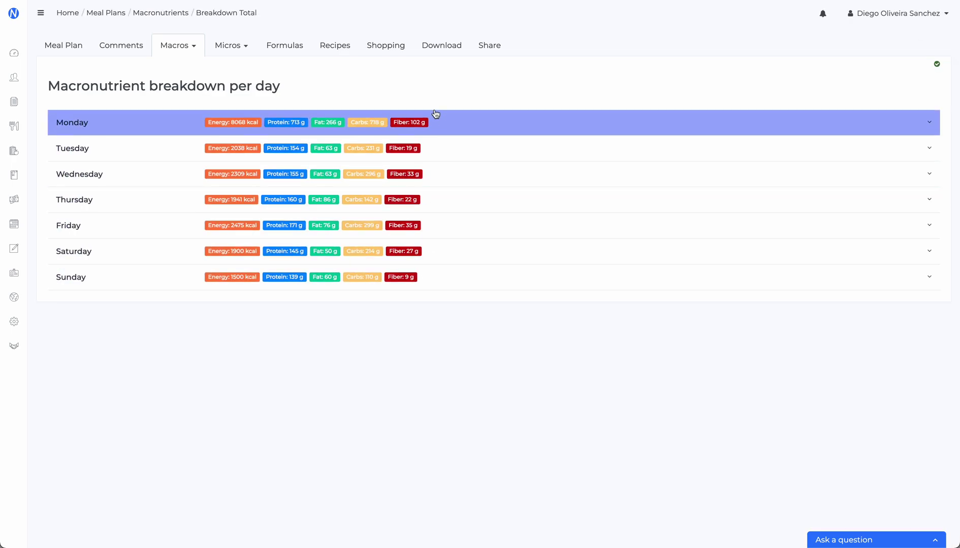
Show the Micronutrient Daily Average summary and highlight the client's age-group reference text
{"action": "left_click", "coordinate": [228, 45]}
{"action": "left_click", "coordinate": [227, 65]}
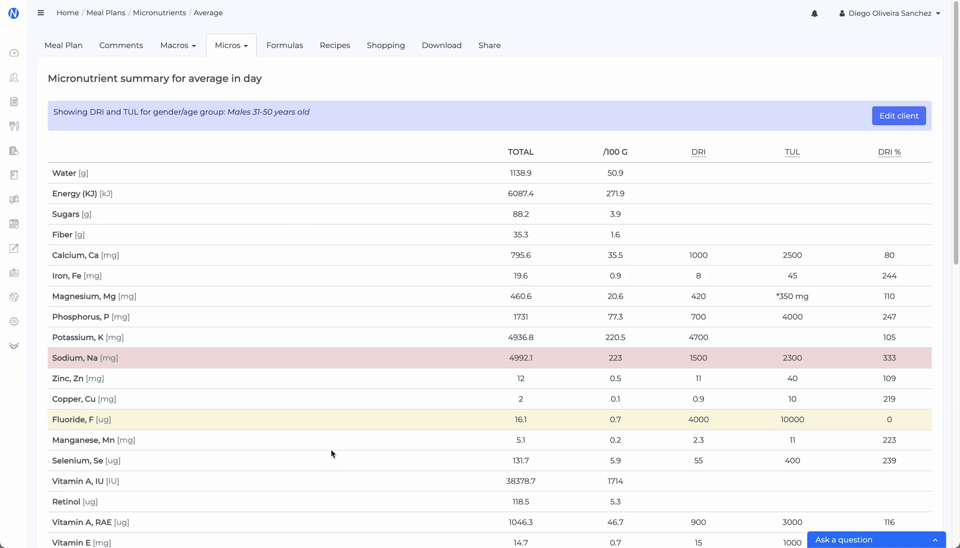
{"action": "left_click_drag", "start_coordinate": [227, 112], "coordinate": [358, 117]}
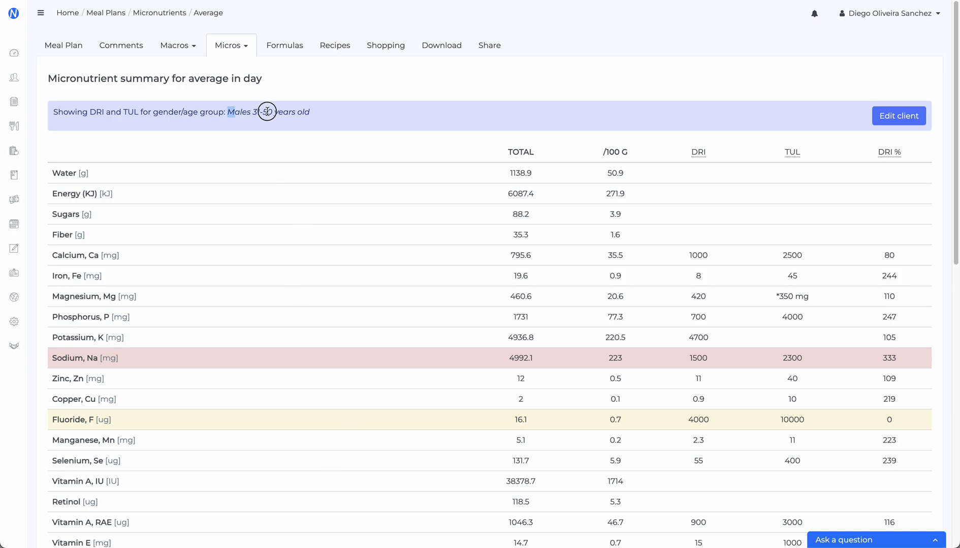
{"action": "left_click", "coordinate": [358, 112]}
Point out the over-limit Sodium row and the Vitamin D row in the summary
{"action": "triple_click", "coordinate": [214, 353]}
{"action": "scroll", "coordinate": [214, 353], "scroll_direction": "down", "scroll_amount": 2}
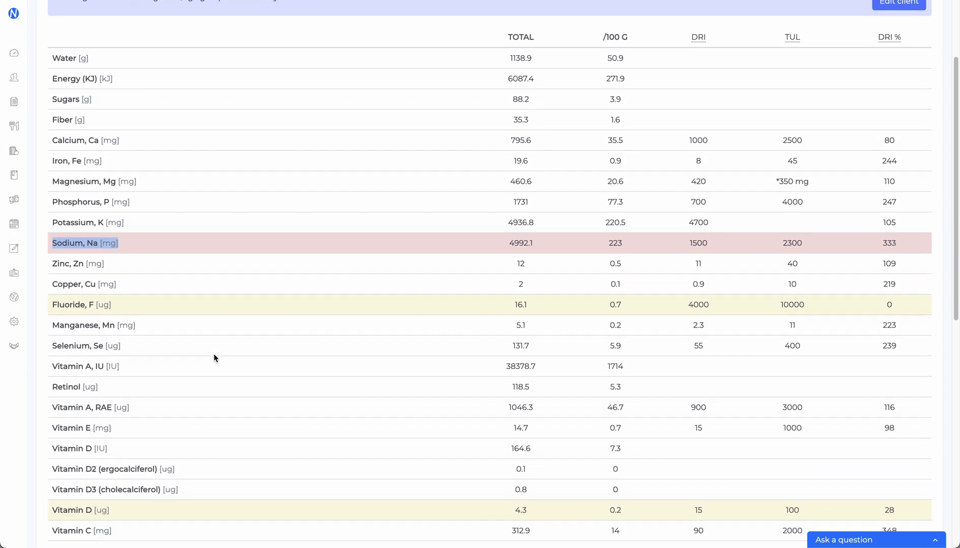
{"action": "scroll", "coordinate": [214, 358], "scroll_direction": "down", "scroll_amount": 1}
{"action": "triple_click", "coordinate": [168, 473]}
{"action": "left_click", "coordinate": [248, 468]}
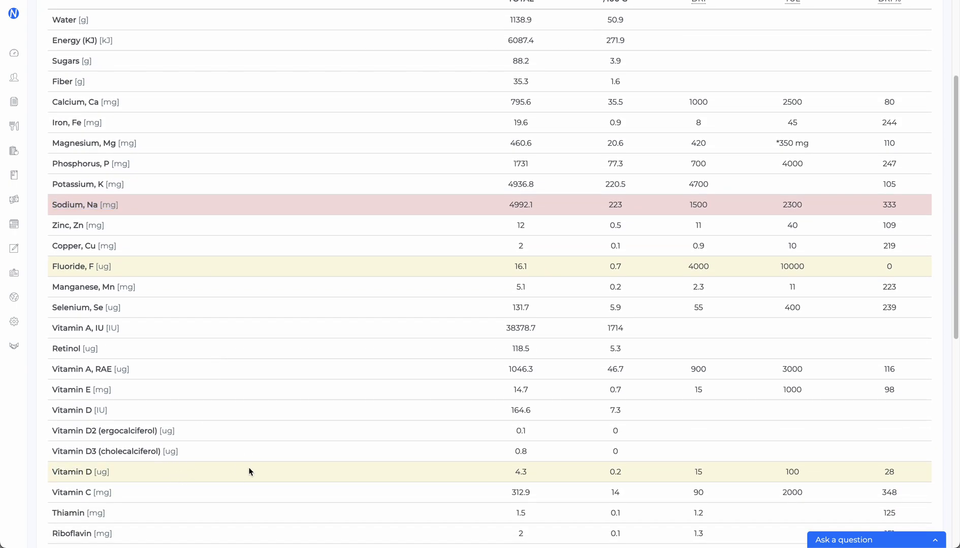
{"action": "scroll", "coordinate": [249, 472], "scroll_direction": "up", "scroll_amount": 3}
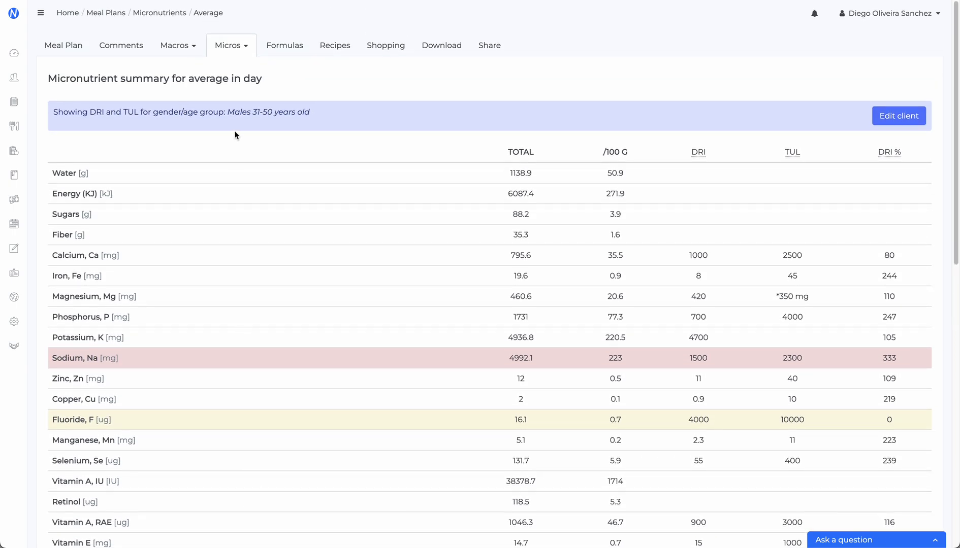
{"action": "left_click", "coordinate": [227, 49]}
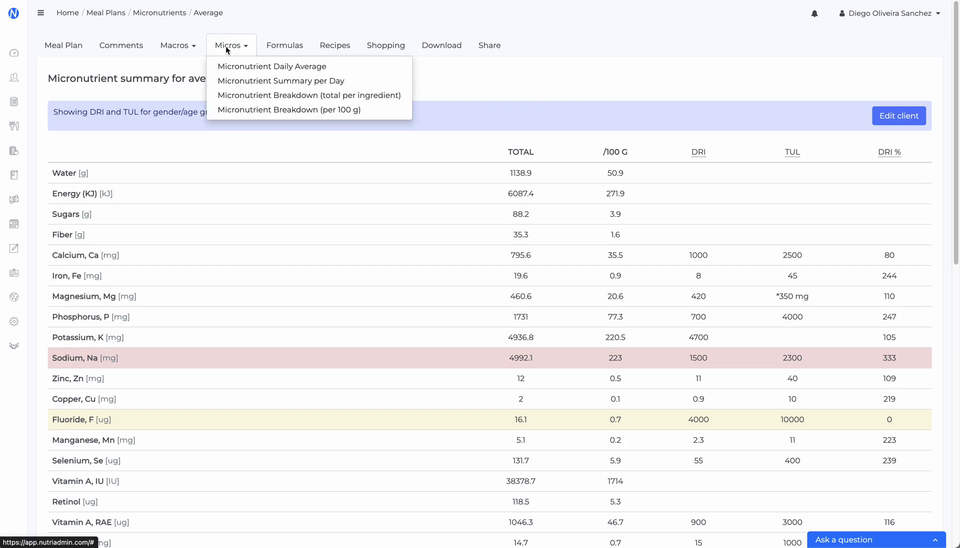
Show Monday's per-100 g micronutrient breakdown, pointing out Sodium and the Portobello Baked Eggs column
{"action": "left_click", "coordinate": [247, 111]}
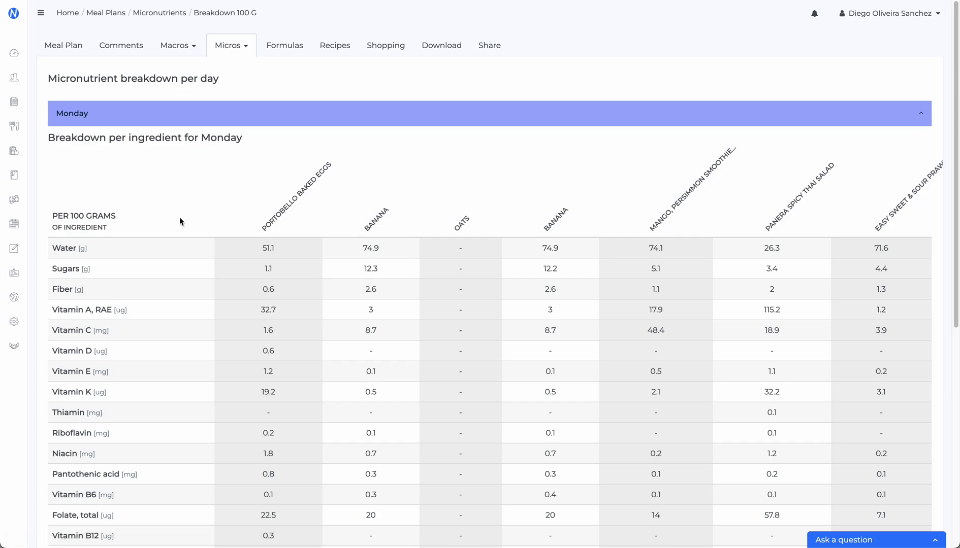
{"action": "scroll", "coordinate": [180, 217], "scroll_direction": "down", "scroll_amount": 2}
{"action": "scroll", "coordinate": [179, 217], "scroll_direction": "down", "scroll_amount": 1}
{"action": "scroll", "coordinate": [179, 217], "scroll_direction": "down", "scroll_amount": 1}
{"action": "scroll", "coordinate": [179, 217], "scroll_direction": "down", "scroll_amount": 1}
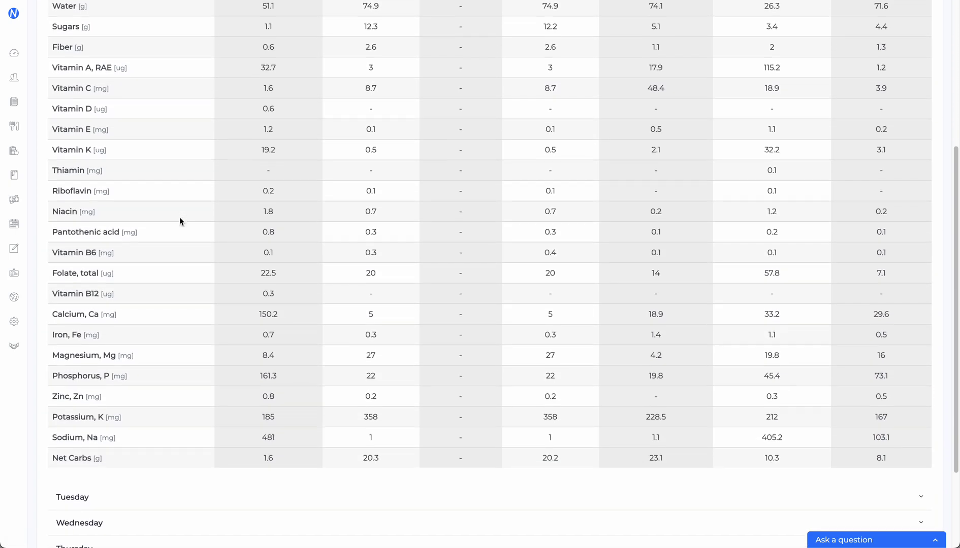
{"action": "triple_click", "coordinate": [108, 447]}
{"action": "scroll", "coordinate": [109, 447], "scroll_direction": "up", "scroll_amount": 3}
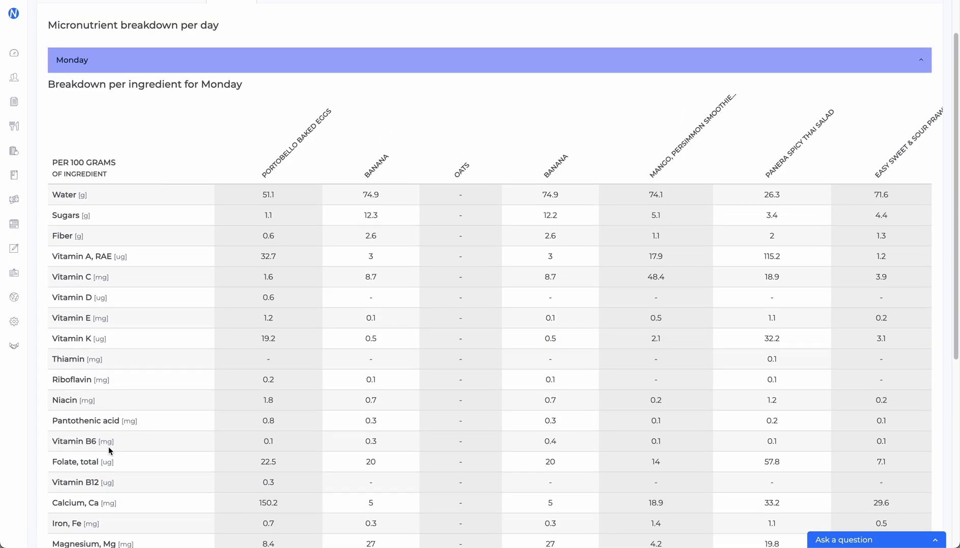
{"action": "scroll", "coordinate": [173, 181], "scroll_direction": "down", "scroll_amount": 2}
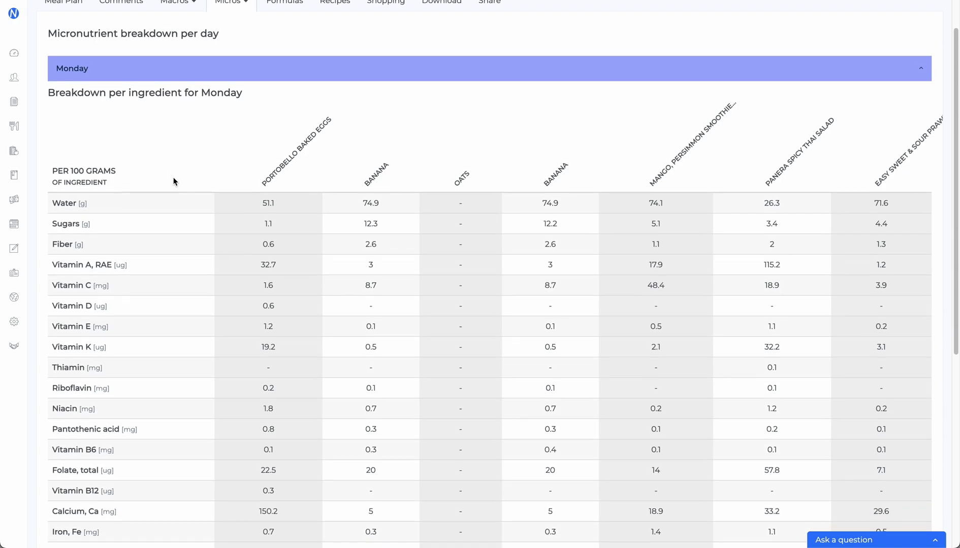
{"action": "scroll", "coordinate": [173, 181], "scroll_direction": "down", "scroll_amount": 3}
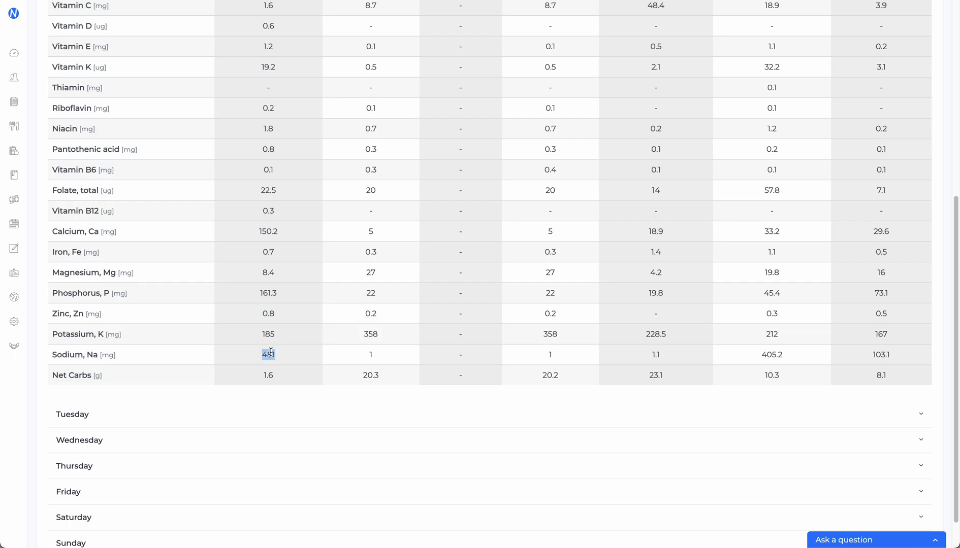
{"action": "left_click", "coordinate": [780, 354]}
{"action": "scroll", "coordinate": [780, 354], "scroll_direction": "up", "scroll_amount": 5}
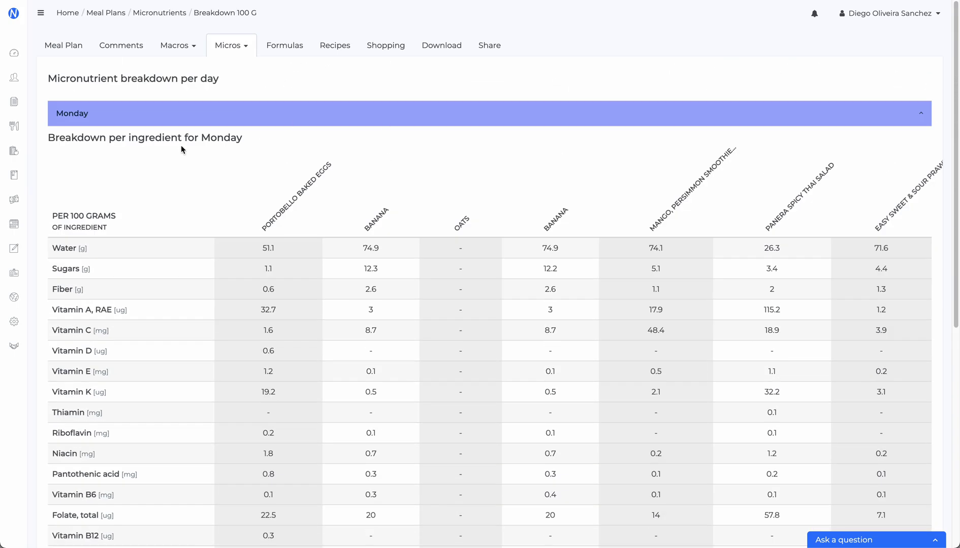
{"action": "triple_click", "coordinate": [264, 224]}
{"action": "left_click", "coordinate": [239, 181]}
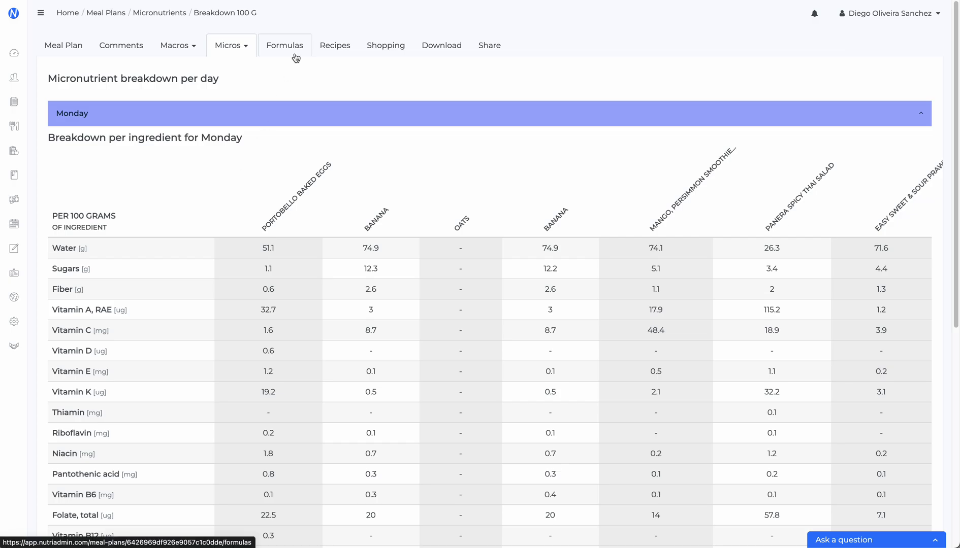
Review the client's formula results, then the plan's shopping list by food category
{"action": "left_click", "coordinate": [270, 56]}
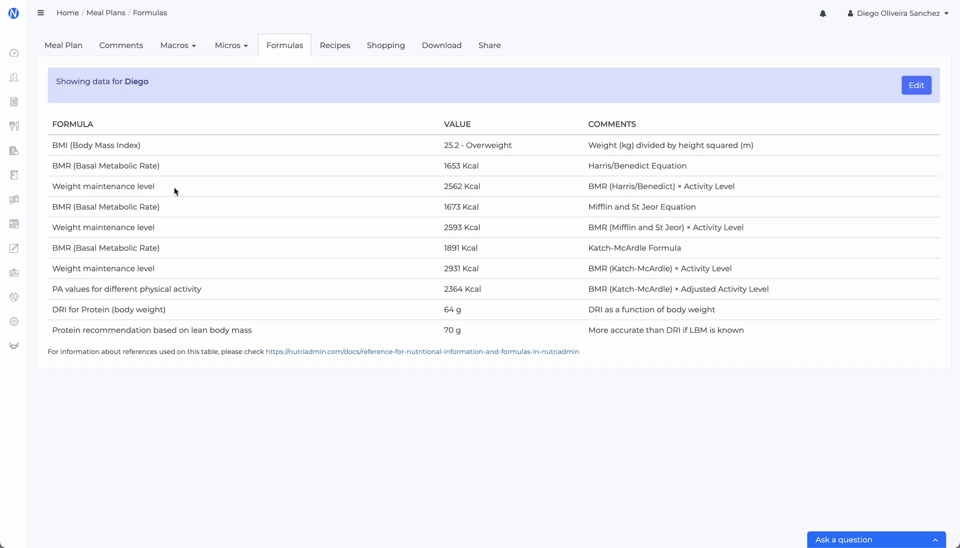
{"action": "left_click", "coordinate": [376, 55]}
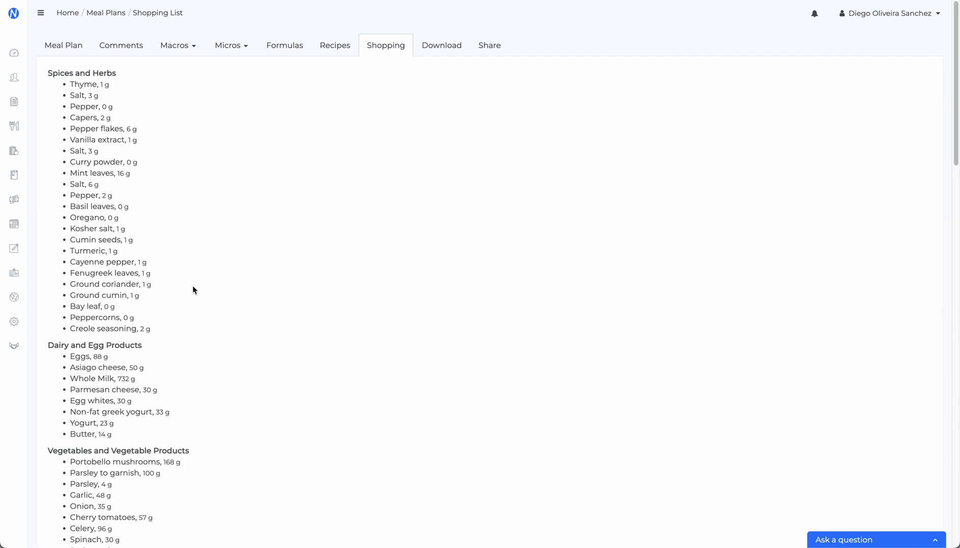
{"action": "scroll", "coordinate": [203, 362], "scroll_direction": "down", "scroll_amount": 1}
{"action": "scroll", "coordinate": [207, 364], "scroll_direction": "down", "scroll_amount": 2}
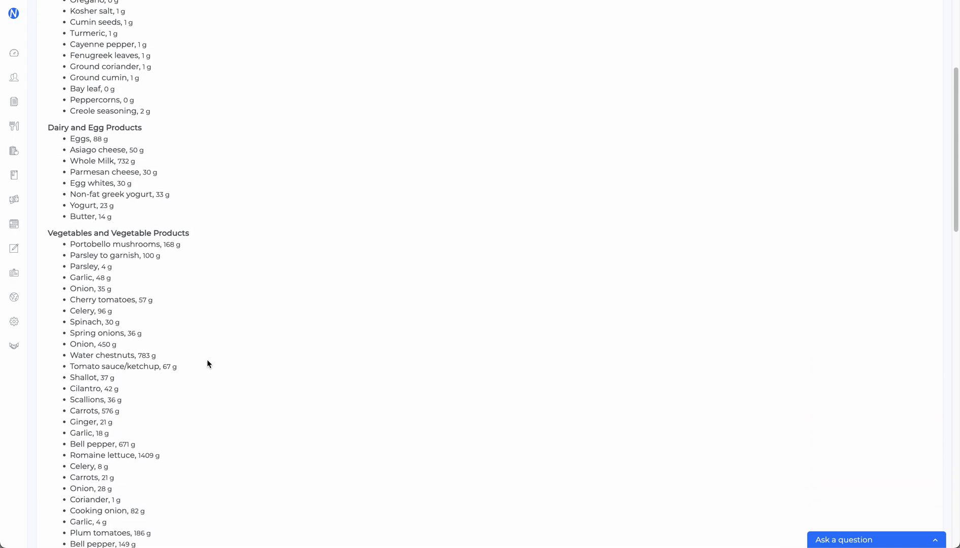
{"action": "scroll", "coordinate": [207, 365], "scroll_direction": "down", "scroll_amount": 2}
{"action": "scroll", "coordinate": [207, 361], "scroll_direction": "down", "scroll_amount": 4}
{"action": "scroll", "coordinate": [207, 361], "scroll_direction": "down", "scroll_amount": 4}
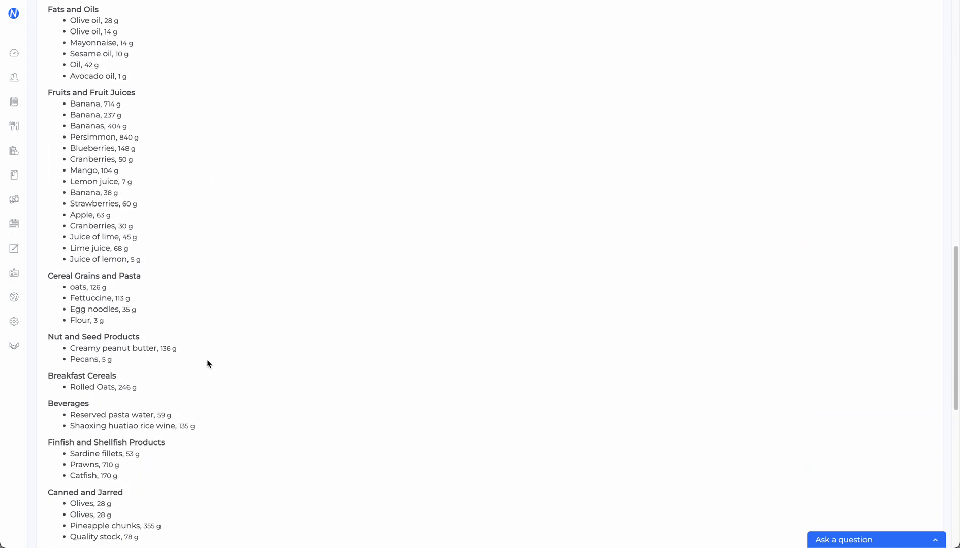
{"action": "scroll", "coordinate": [207, 364], "scroll_direction": "down", "scroll_amount": 3}
{"action": "scroll", "coordinate": [207, 365], "scroll_direction": "down", "scroll_amount": 2}
{"action": "scroll", "coordinate": [207, 364], "scroll_direction": "up", "scroll_amount": 8}
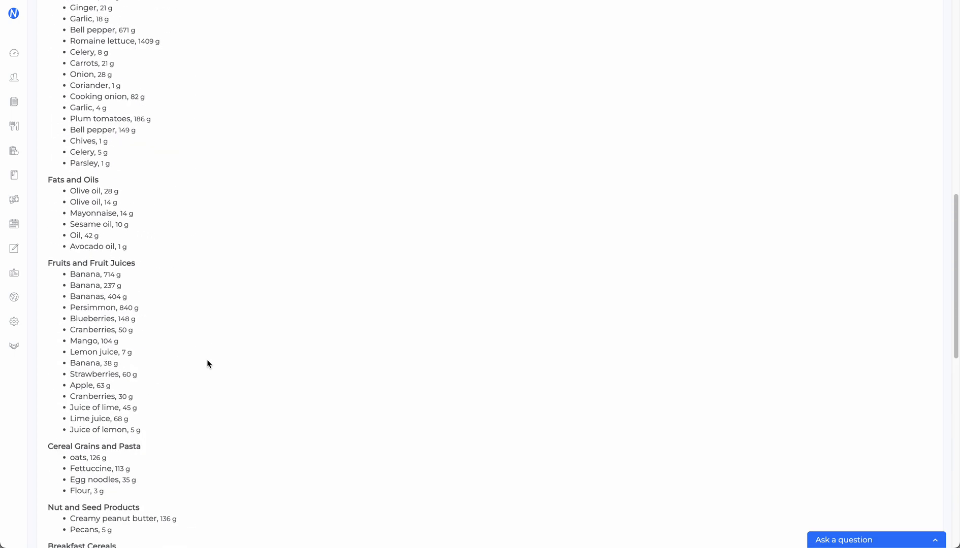
{"action": "scroll", "coordinate": [300, 262], "scroll_direction": "up", "scroll_amount": 10}
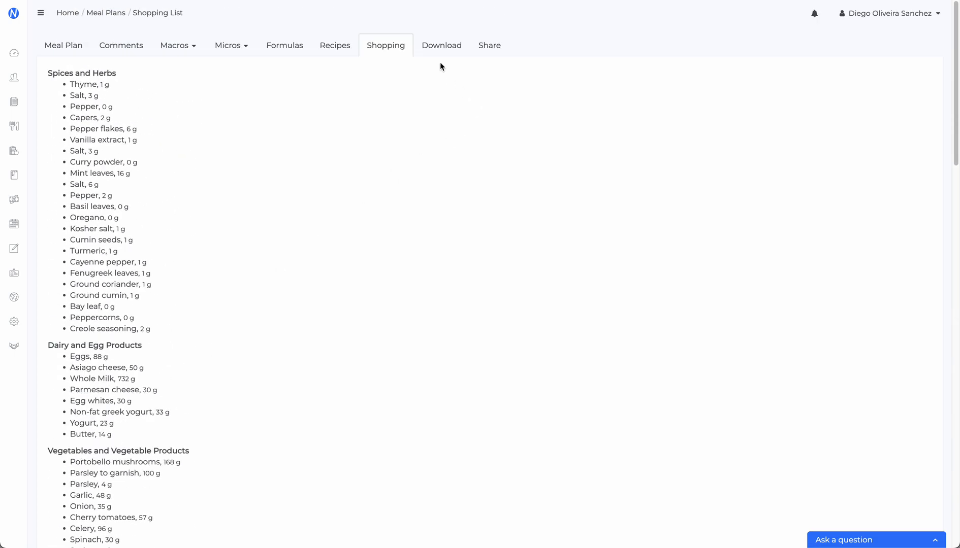
Toggle the Macronutrients and Micronutrients sharing checkboxes off and back on, keeping all tabs shared
{"action": "left_click", "coordinate": [490, 47]}
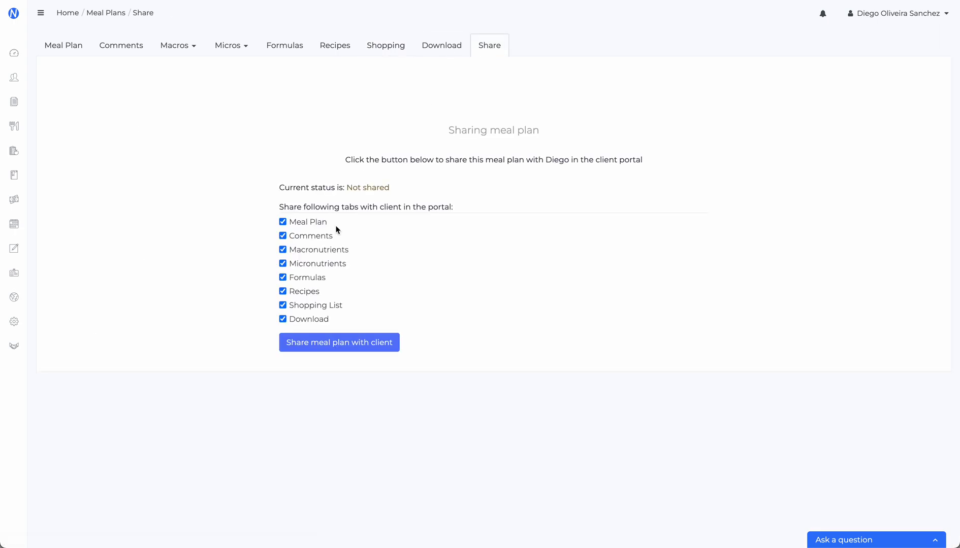
{"action": "left_click", "coordinate": [315, 342]}
{"action": "left_click", "coordinate": [310, 253]}
{"action": "left_click", "coordinate": [309, 261]}
{"action": "left_click", "coordinate": [440, 48]}
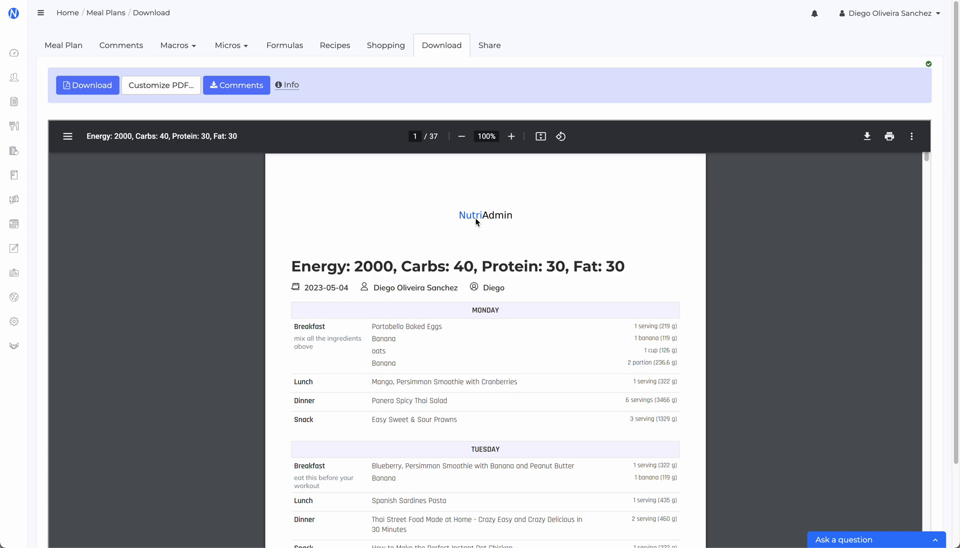
{"action": "scroll", "coordinate": [521, 218], "scroll_direction": "down", "scroll_amount": 1}
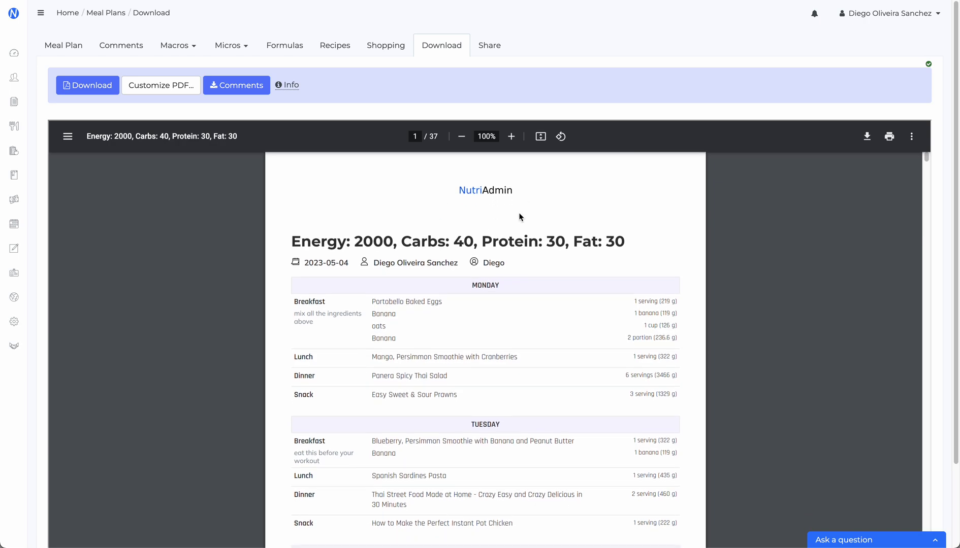
{"action": "scroll", "coordinate": [162, 199], "scroll_direction": "down", "scroll_amount": 2}
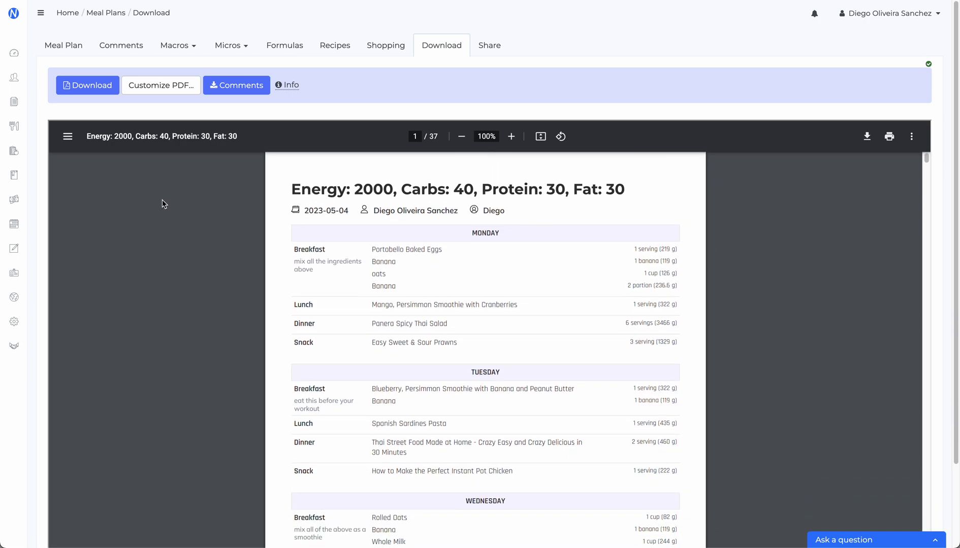
{"action": "scroll", "coordinate": [162, 199], "scroll_direction": "down", "scroll_amount": 2}
{"action": "scroll", "coordinate": [212, 223], "scroll_direction": "down", "scroll_amount": 1}
{"action": "scroll", "coordinate": [211, 223], "scroll_direction": "down", "scroll_amount": 2}
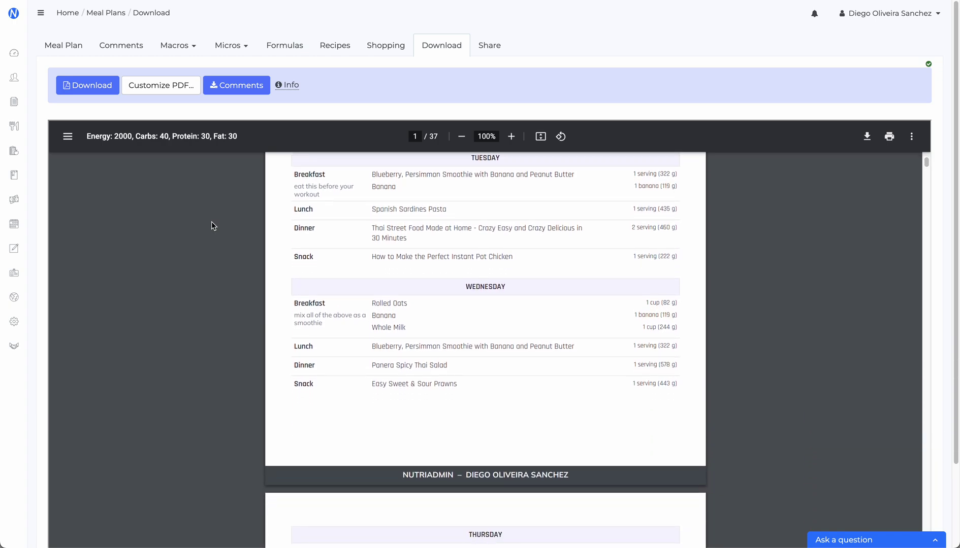
{"action": "scroll", "coordinate": [212, 223], "scroll_direction": "down", "scroll_amount": 2}
{"action": "scroll", "coordinate": [211, 222], "scroll_direction": "down", "scroll_amount": 2}
{"action": "scroll", "coordinate": [211, 221], "scroll_direction": "down", "scroll_amount": 3}
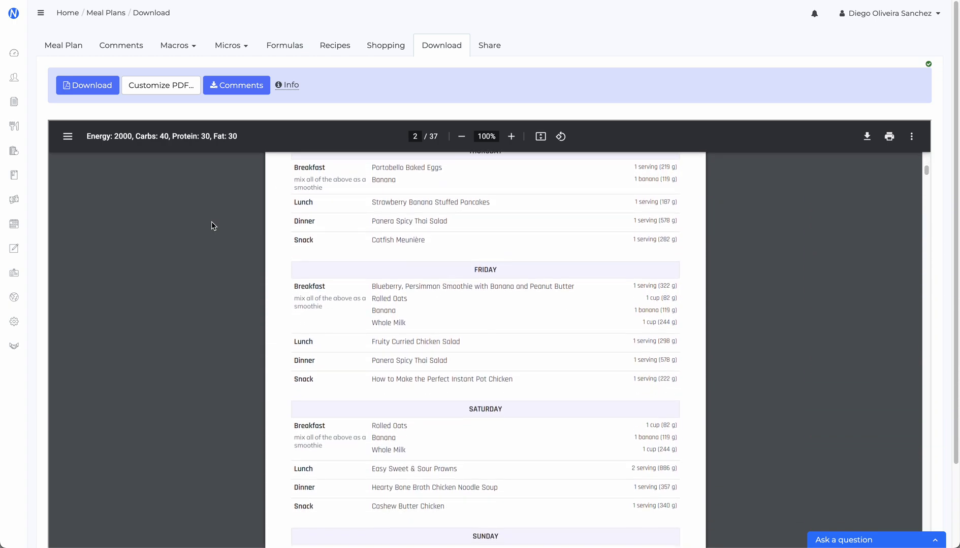
{"action": "scroll", "coordinate": [211, 221], "scroll_direction": "down", "scroll_amount": 3}
{"action": "scroll", "coordinate": [211, 221], "scroll_direction": "down", "scroll_amount": 2}
{"action": "scroll", "coordinate": [211, 221], "scroll_direction": "down", "scroll_amount": 3}
{"action": "scroll", "coordinate": [211, 221], "scroll_direction": "down", "scroll_amount": 2}
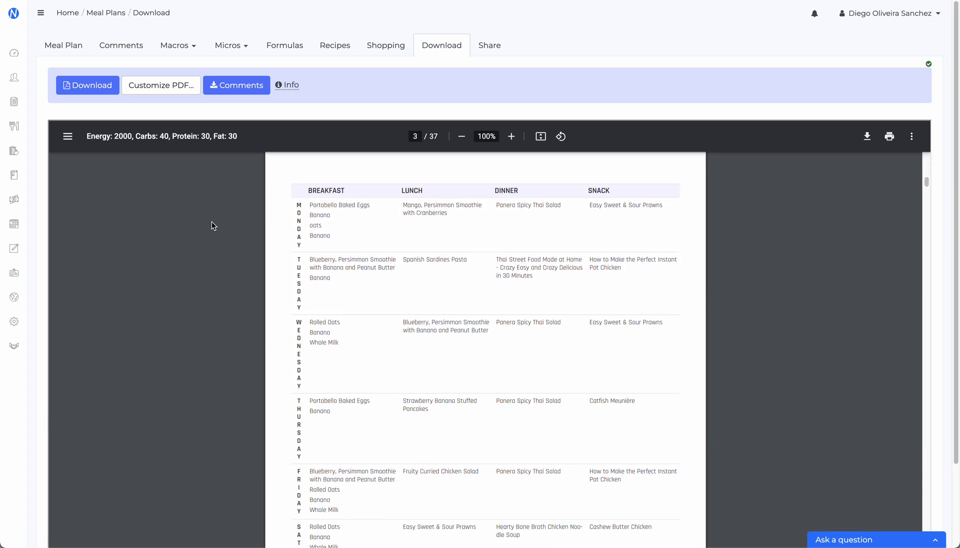
{"action": "scroll", "coordinate": [211, 221], "scroll_direction": "down", "scroll_amount": 1}
{"action": "scroll", "coordinate": [211, 221], "scroll_direction": "down", "scroll_amount": 1}
{"action": "scroll", "coordinate": [211, 222], "scroll_direction": "down", "scroll_amount": 2}
{"action": "scroll", "coordinate": [211, 223], "scroll_direction": "down", "scroll_amount": 2}
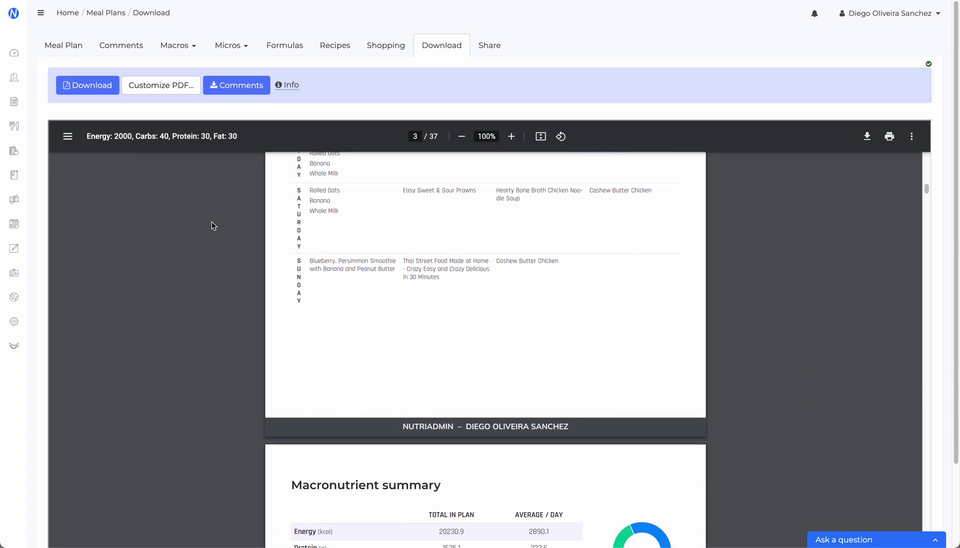
{"action": "scroll", "coordinate": [212, 223], "scroll_direction": "down", "scroll_amount": 3}
{"action": "scroll", "coordinate": [211, 222], "scroll_direction": "down", "scroll_amount": 1}
{"action": "scroll", "coordinate": [212, 221], "scroll_direction": "down", "scroll_amount": 2}
{"action": "scroll", "coordinate": [211, 221], "scroll_direction": "down", "scroll_amount": 1}
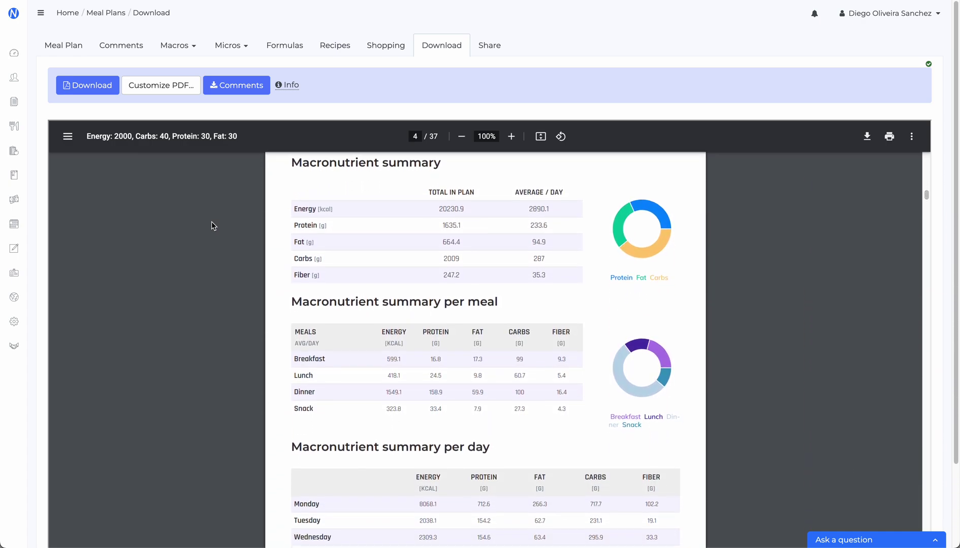
{"action": "scroll", "coordinate": [250, 262], "scroll_direction": "down", "scroll_amount": 3}
{"action": "scroll", "coordinate": [250, 262], "scroll_direction": "down", "scroll_amount": 3}
{"action": "scroll", "coordinate": [250, 261], "scroll_direction": "down", "scroll_amount": 2}
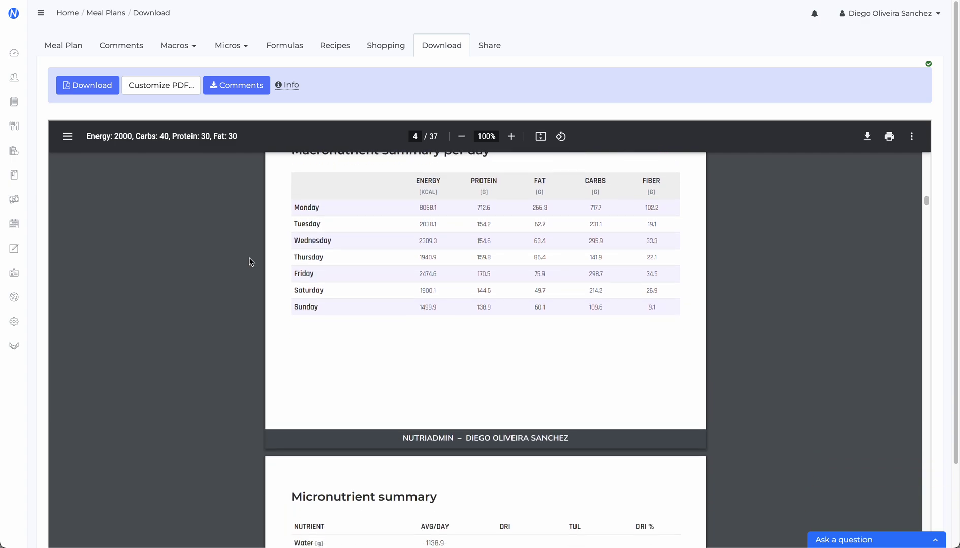
{"action": "scroll", "coordinate": [250, 262], "scroll_direction": "down", "scroll_amount": 2}
{"action": "scroll", "coordinate": [250, 262], "scroll_direction": "down", "scroll_amount": 3}
{"action": "scroll", "coordinate": [249, 262], "scroll_direction": "down", "scroll_amount": 1}
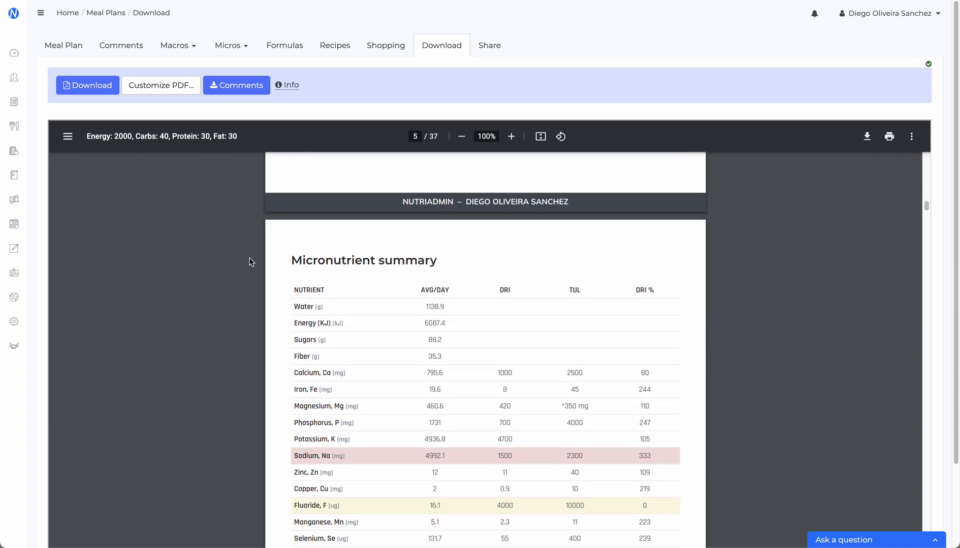
{"action": "scroll", "coordinate": [250, 262], "scroll_direction": "down", "scroll_amount": 1}
{"action": "scroll", "coordinate": [250, 261], "scroll_direction": "down", "scroll_amount": 1}
{"action": "scroll", "coordinate": [250, 261], "scroll_direction": "down", "scroll_amount": 2}
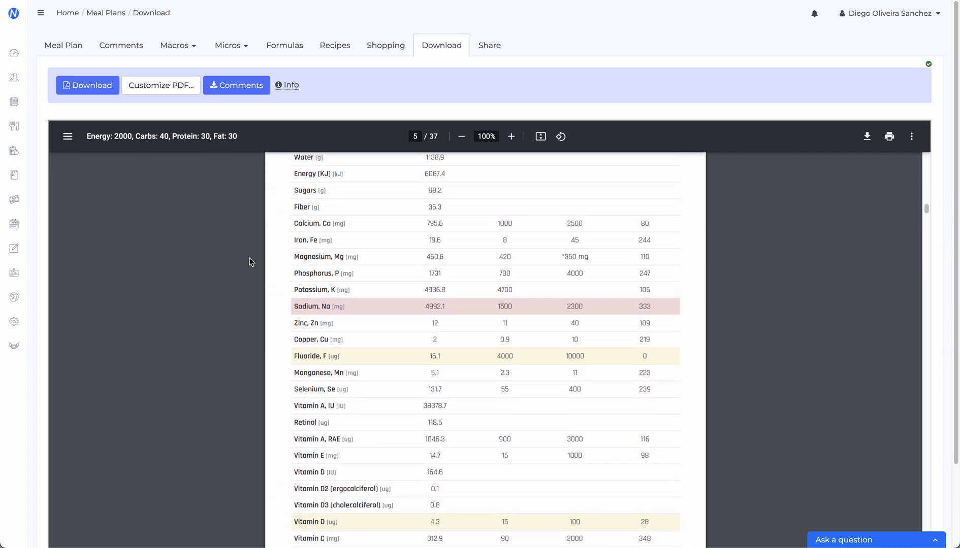
{"action": "scroll", "coordinate": [250, 261], "scroll_direction": "down", "scroll_amount": 3}
{"action": "scroll", "coordinate": [249, 261], "scroll_direction": "down", "scroll_amount": 3}
{"action": "scroll", "coordinate": [250, 262], "scroll_direction": "down", "scroll_amount": 1}
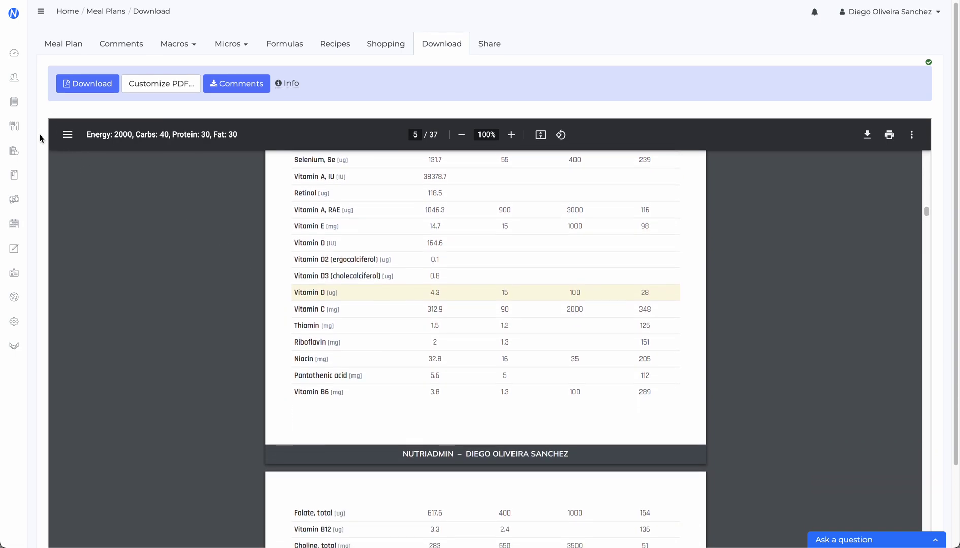
{"action": "scroll", "coordinate": [40, 137], "scroll_direction": "down", "scroll_amount": 1}
{"action": "scroll", "coordinate": [208, 245], "scroll_direction": "down", "scroll_amount": 2}
{"action": "scroll", "coordinate": [208, 244], "scroll_direction": "down", "scroll_amount": 5}
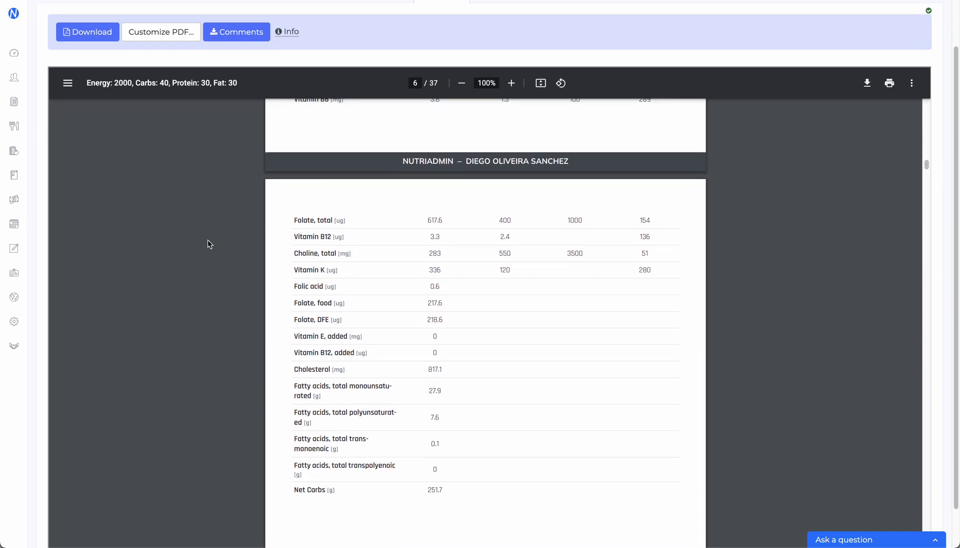
{"action": "scroll", "coordinate": [208, 245], "scroll_direction": "down", "scroll_amount": 1}
{"action": "scroll", "coordinate": [208, 244], "scroll_direction": "down", "scroll_amount": 3}
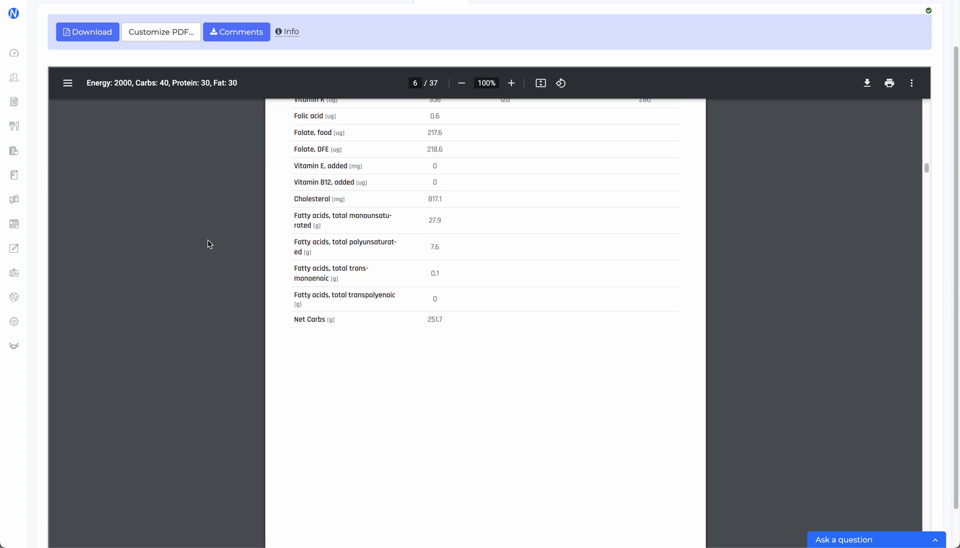
{"action": "scroll", "coordinate": [208, 244], "scroll_direction": "down", "scroll_amount": 3}
{"action": "scroll", "coordinate": [208, 244], "scroll_direction": "down", "scroll_amount": 1}
{"action": "scroll", "coordinate": [208, 244], "scroll_direction": "down", "scroll_amount": 2}
{"action": "scroll", "coordinate": [209, 244], "scroll_direction": "down", "scroll_amount": 2}
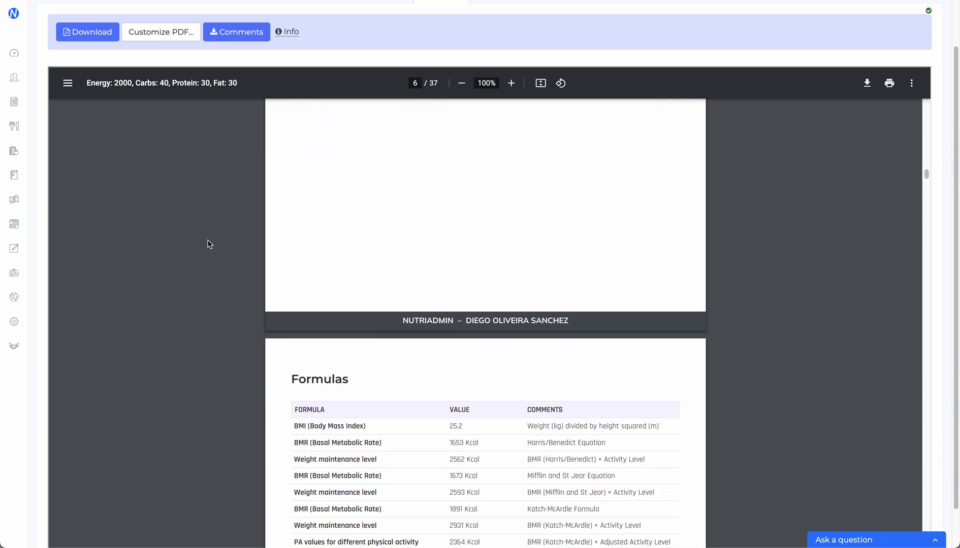
{"action": "scroll", "coordinate": [208, 244], "scroll_direction": "down", "scroll_amount": 1}
{"action": "scroll", "coordinate": [209, 245], "scroll_direction": "down", "scroll_amount": 5}
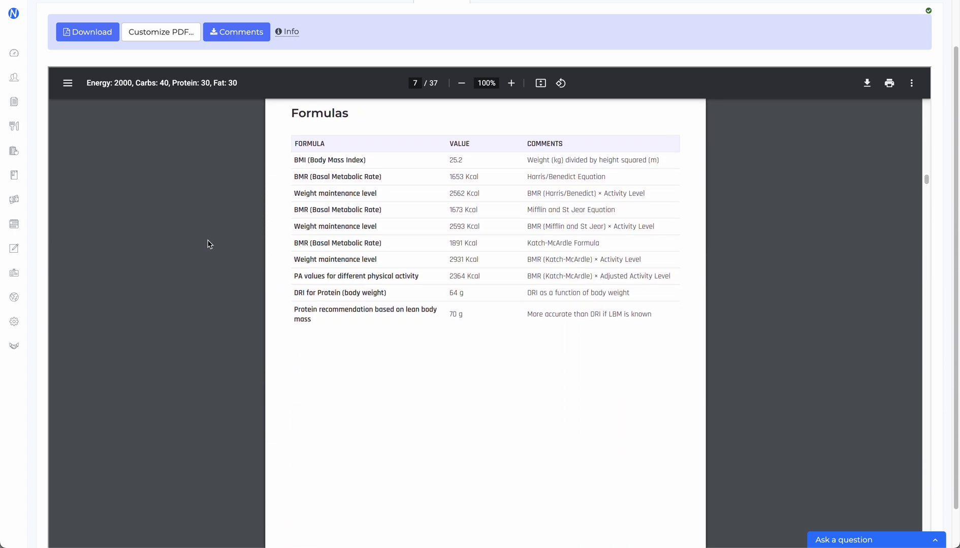
{"action": "scroll", "coordinate": [209, 244], "scroll_direction": "down", "scroll_amount": 3}
{"action": "scroll", "coordinate": [208, 244], "scroll_direction": "down", "scroll_amount": 1}
{"action": "scroll", "coordinate": [208, 245], "scroll_direction": "down", "scroll_amount": 2}
{"action": "scroll", "coordinate": [208, 244], "scroll_direction": "down", "scroll_amount": 1}
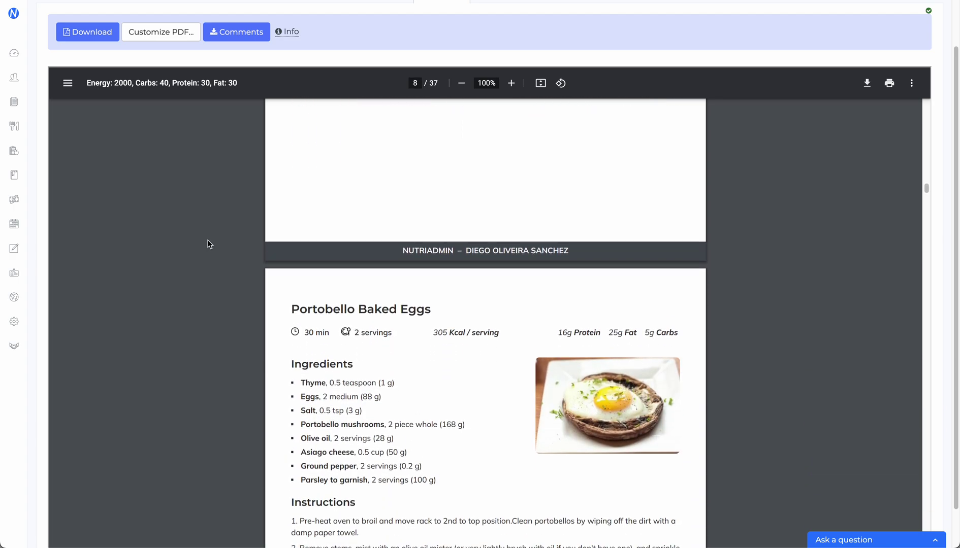
{"action": "scroll", "coordinate": [208, 244], "scroll_direction": "down", "scroll_amount": 2}
{"action": "scroll", "coordinate": [471, 219], "scroll_direction": "down", "scroll_amount": 2}
{"action": "scroll", "coordinate": [260, 285], "scroll_direction": "down", "scroll_amount": 3}
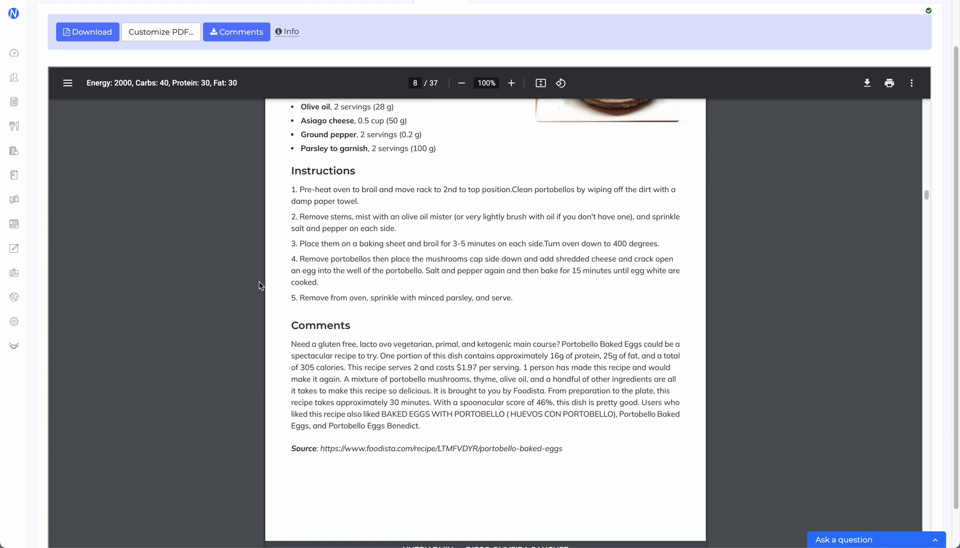
{"action": "scroll", "coordinate": [259, 285], "scroll_direction": "down", "scroll_amount": 3}
{"action": "scroll", "coordinate": [260, 286], "scroll_direction": "down", "scroll_amount": 5}
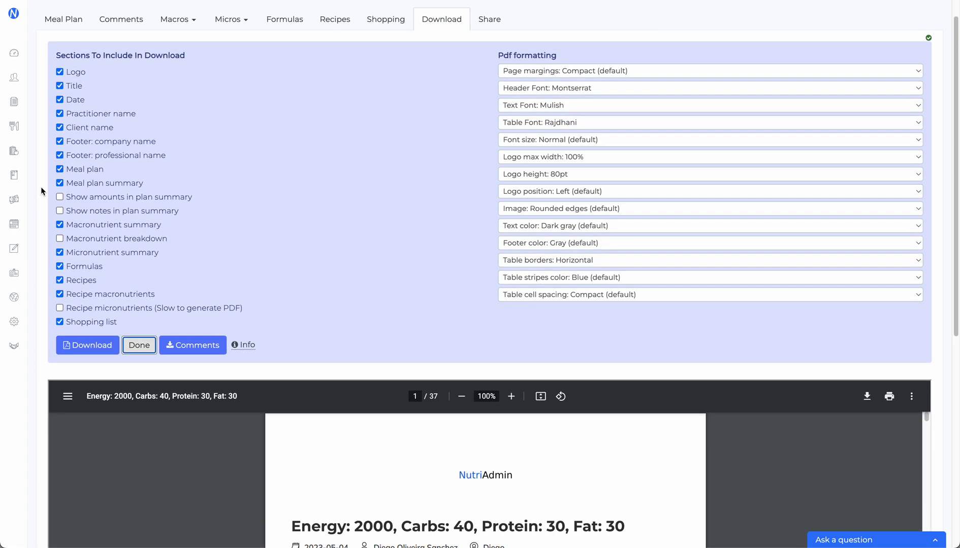
{"action": "scroll", "coordinate": [41, 191], "scroll_direction": "down", "scroll_amount": 2}
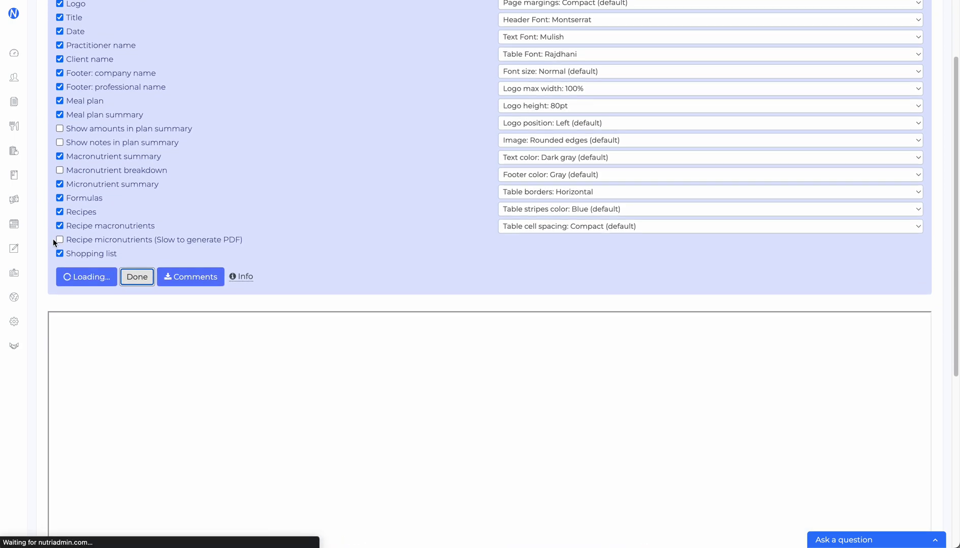
{"action": "scroll", "coordinate": [38, 284], "scroll_direction": "down", "scroll_amount": 2}
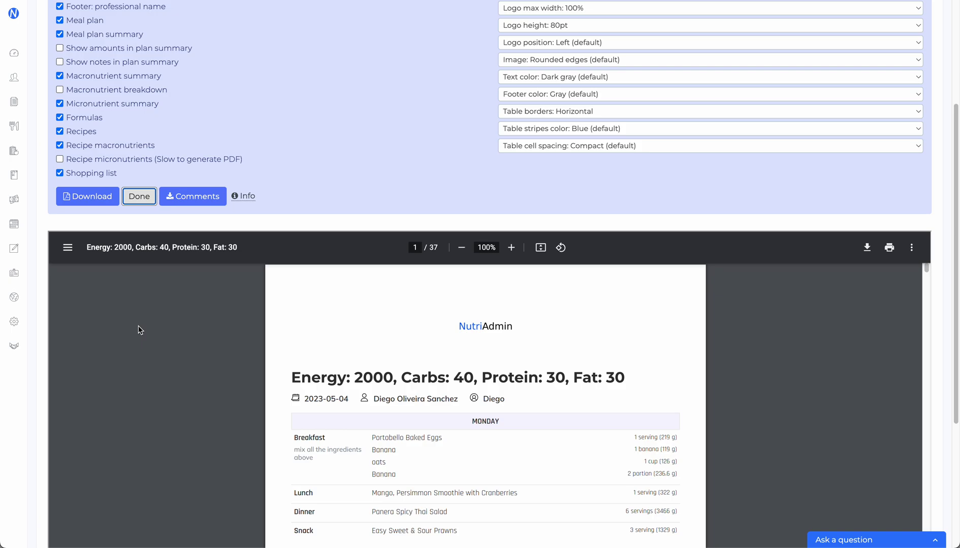
Point out the 37-page total of the regenerated PDF preview
{"action": "double_click", "coordinate": [433, 248]}
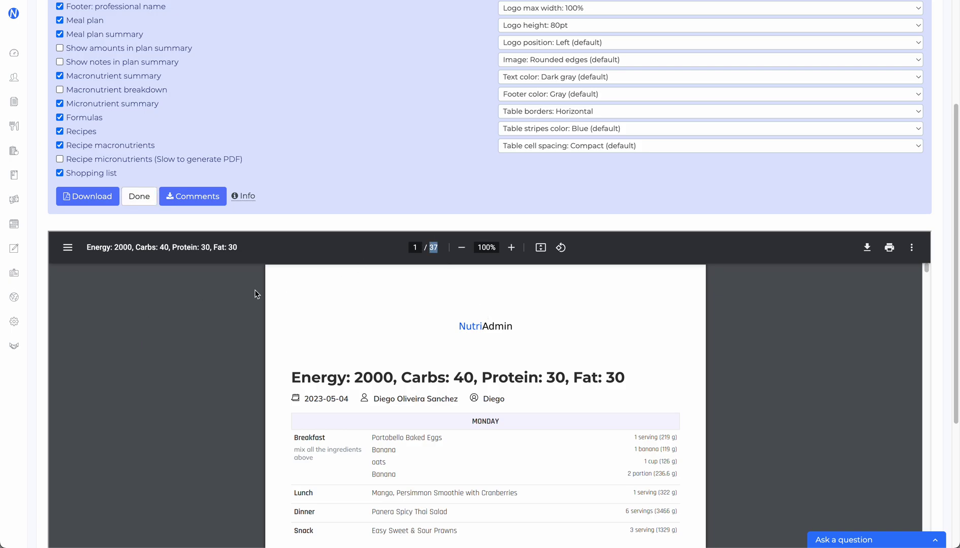
{"action": "scroll", "coordinate": [255, 294], "scroll_direction": "down", "scroll_amount": 5}
{"action": "scroll", "coordinate": [255, 293], "scroll_direction": "down", "scroll_amount": 5}
{"action": "scroll", "coordinate": [255, 293], "scroll_direction": "down", "scroll_amount": 5}
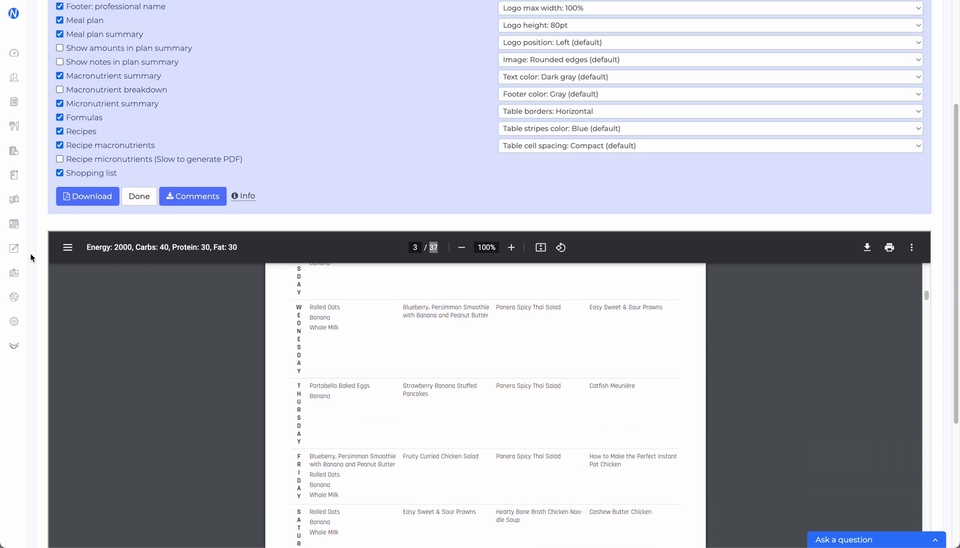
{"action": "scroll", "coordinate": [32, 254], "scroll_direction": "down", "scroll_amount": 3}
{"action": "scroll", "coordinate": [159, 252], "scroll_direction": "down", "scroll_amount": 3}
{"action": "scroll", "coordinate": [159, 253], "scroll_direction": "down", "scroll_amount": 5}
{"action": "scroll", "coordinate": [160, 254], "scroll_direction": "down", "scroll_amount": 5}
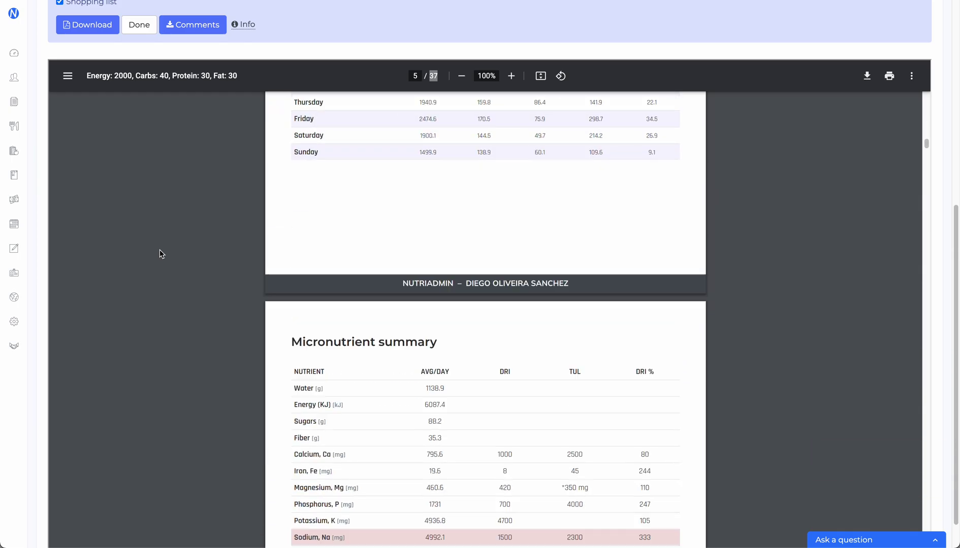
{"action": "scroll", "coordinate": [160, 253], "scroll_direction": "down", "scroll_amount": 5}
{"action": "scroll", "coordinate": [160, 254], "scroll_direction": "down", "scroll_amount": 3}
{"action": "scroll", "coordinate": [160, 254], "scroll_direction": "down", "scroll_amount": 5}
{"action": "scroll", "coordinate": [160, 254], "scroll_direction": "down", "scroll_amount": 5}
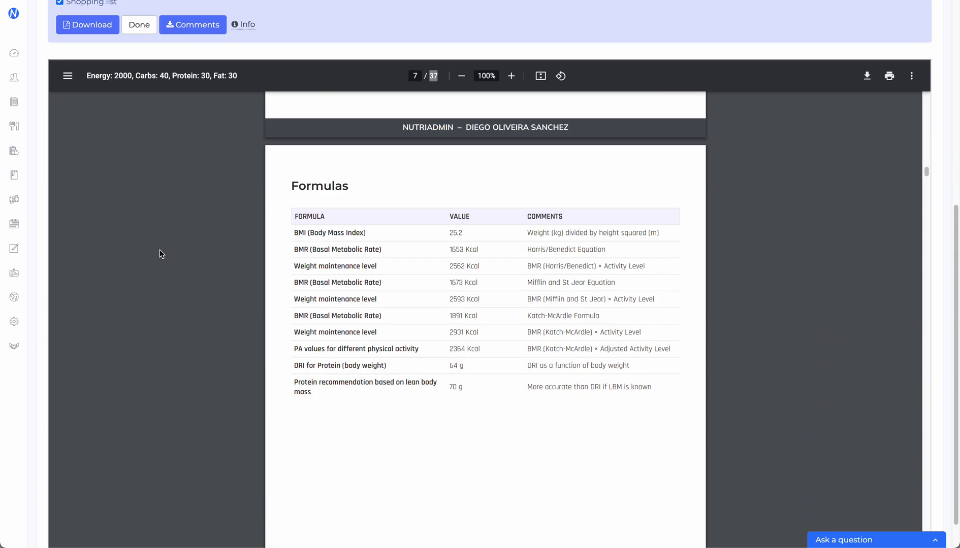
{"action": "scroll", "coordinate": [160, 254], "scroll_direction": "down", "scroll_amount": 5}
{"action": "scroll", "coordinate": [160, 254], "scroll_direction": "down", "scroll_amount": 5}
{"action": "scroll", "coordinate": [159, 254], "scroll_direction": "down", "scroll_amount": 5}
{"action": "scroll", "coordinate": [159, 254], "scroll_direction": "down", "scroll_amount": 5}
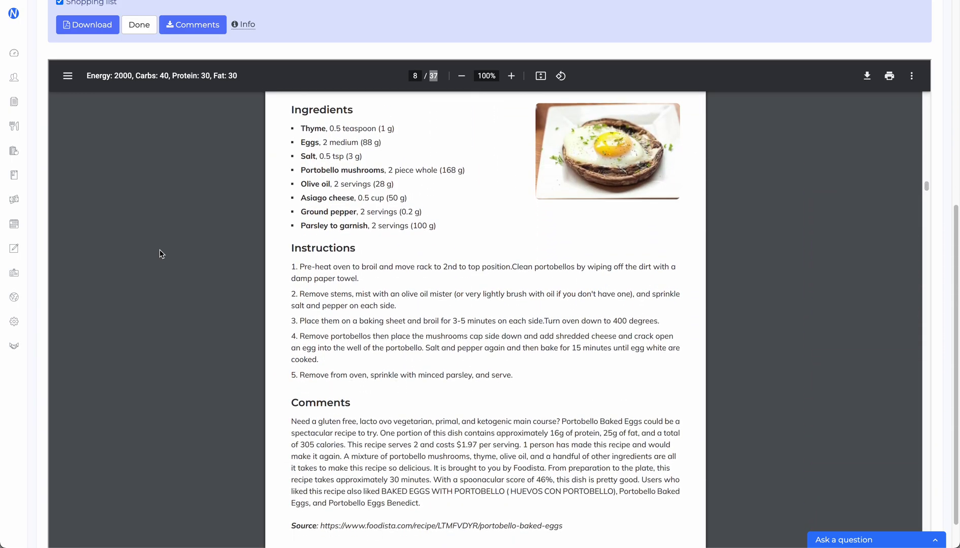
{"action": "scroll", "coordinate": [160, 254], "scroll_direction": "down", "scroll_amount": 5}
{"action": "scroll", "coordinate": [160, 254], "scroll_direction": "down", "scroll_amount": 5}
{"action": "scroll", "coordinate": [160, 254], "scroll_direction": "down", "scroll_amount": 5}
{"action": "scroll", "coordinate": [160, 254], "scroll_direction": "down", "scroll_amount": 5}
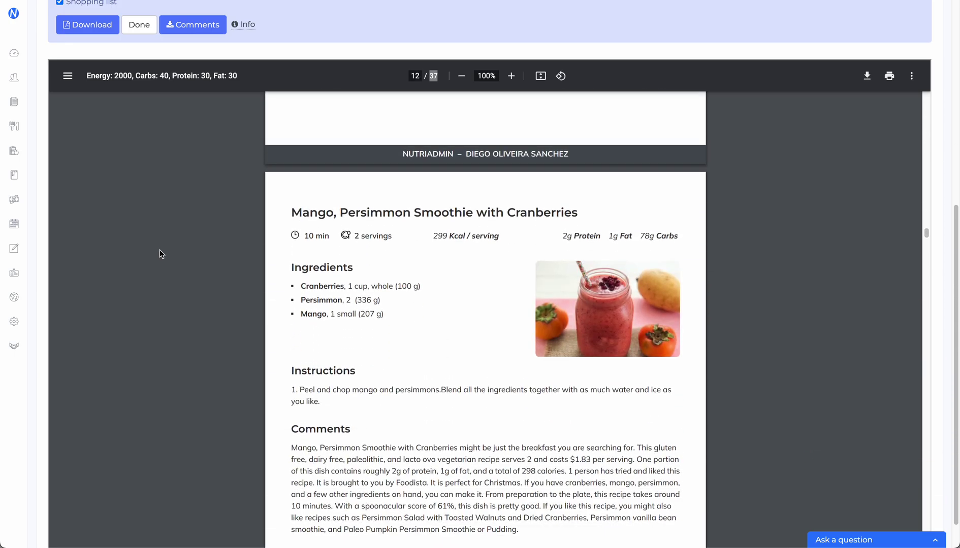
{"action": "scroll", "coordinate": [160, 254], "scroll_direction": "down", "scroll_amount": 5}
{"action": "scroll", "coordinate": [160, 254], "scroll_direction": "down", "scroll_amount": 5}
{"action": "scroll", "coordinate": [160, 253], "scroll_direction": "down", "scroll_amount": 5}
{"action": "scroll", "coordinate": [160, 254], "scroll_direction": "down", "scroll_amount": 5}
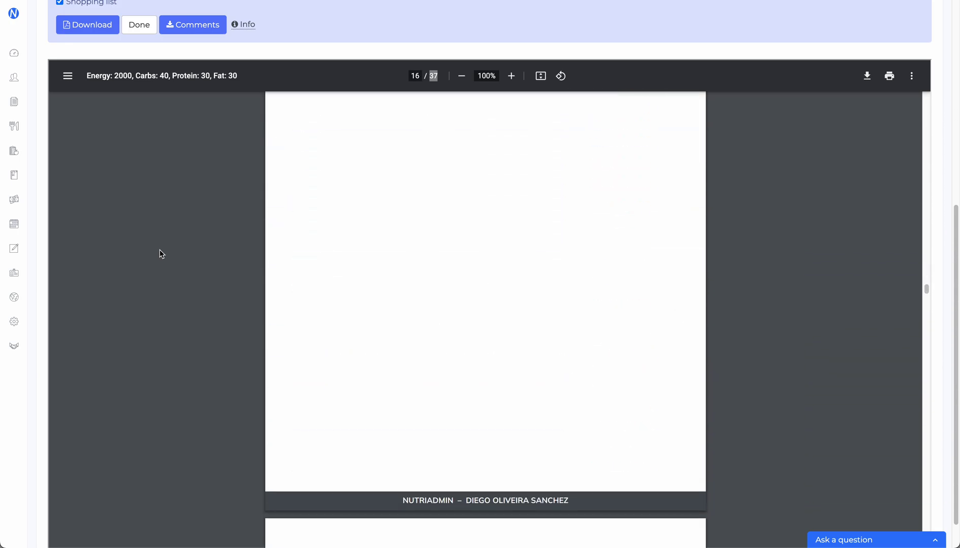
{"action": "scroll", "coordinate": [160, 254], "scroll_direction": "down", "scroll_amount": 5}
{"action": "scroll", "coordinate": [160, 254], "scroll_direction": "down", "scroll_amount": 5}
{"action": "scroll", "coordinate": [160, 253], "scroll_direction": "down", "scroll_amount": 5}
{"action": "scroll", "coordinate": [160, 254], "scroll_direction": "down", "scroll_amount": 5}
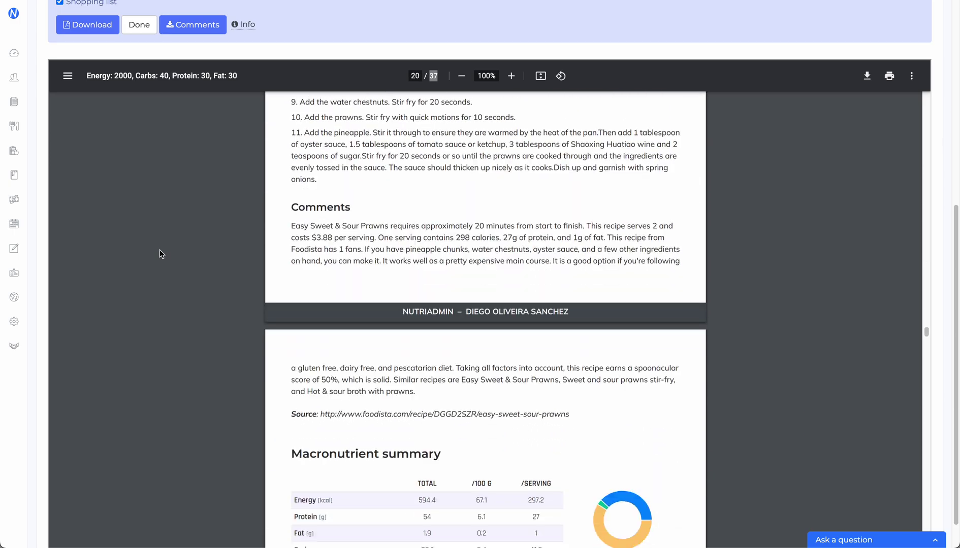
{"action": "scroll", "coordinate": [160, 254], "scroll_direction": "down", "scroll_amount": 5}
{"action": "scroll", "coordinate": [160, 254], "scroll_direction": "down", "scroll_amount": 5}
{"action": "scroll", "coordinate": [160, 254], "scroll_direction": "down", "scroll_amount": 5}
{"action": "scroll", "coordinate": [160, 254], "scroll_direction": "down", "scroll_amount": 5}
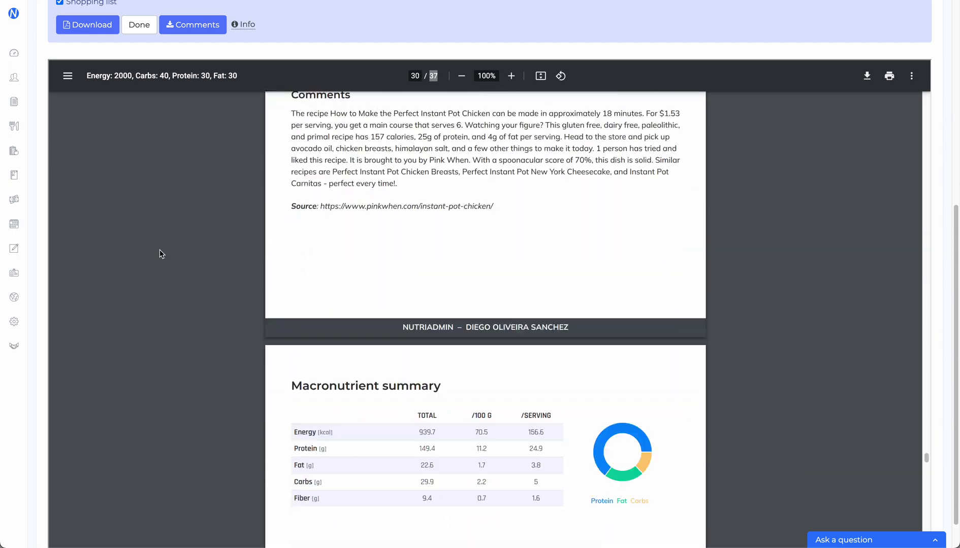
{"action": "scroll", "coordinate": [160, 254], "scroll_direction": "down", "scroll_amount": 3}
{"action": "scroll", "coordinate": [41, 259], "scroll_direction": "up", "scroll_amount": 1}
{"action": "scroll", "coordinate": [40, 258], "scroll_direction": "up", "scroll_amount": 4}
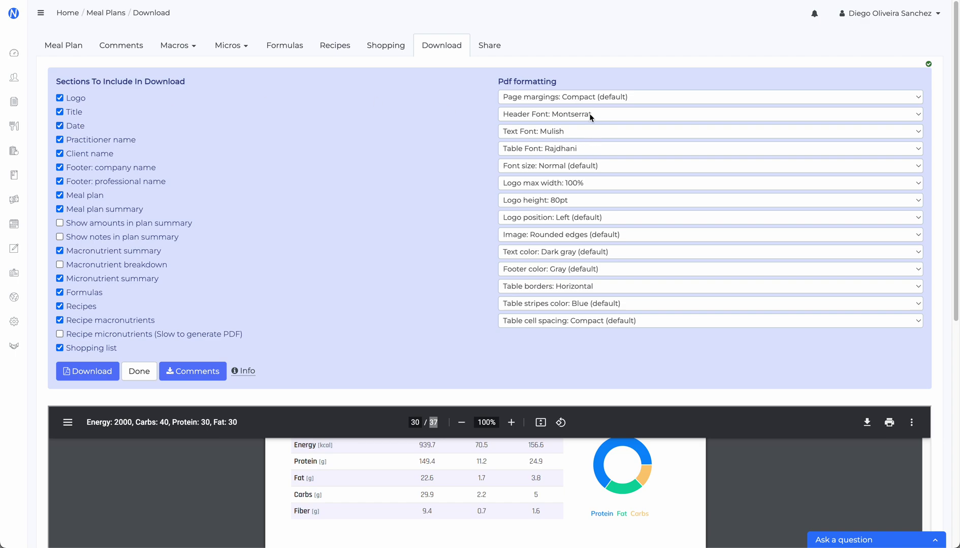
Keep Compact (default) page margins and return to the weekly meal plan
{"action": "left_click", "coordinate": [617, 97]}
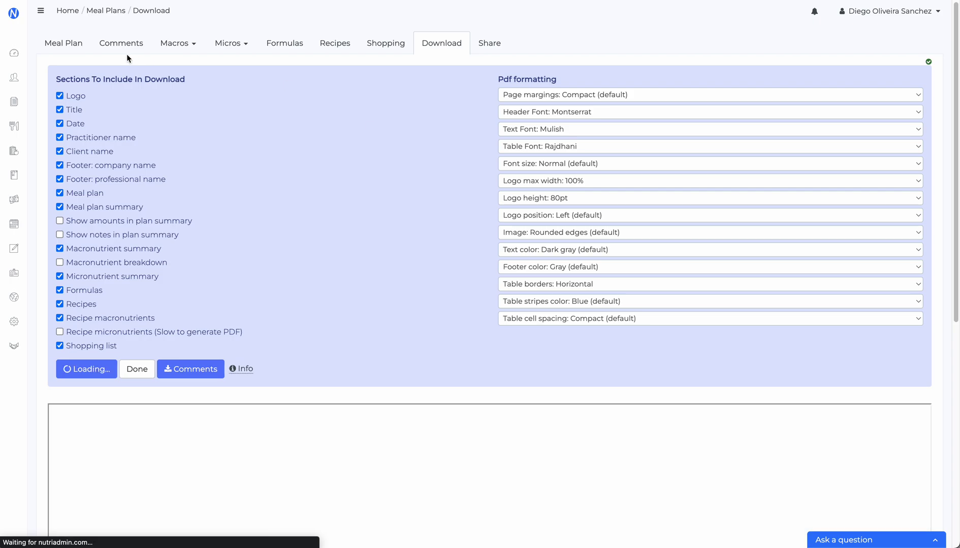
{"action": "left_click", "coordinate": [65, 39]}
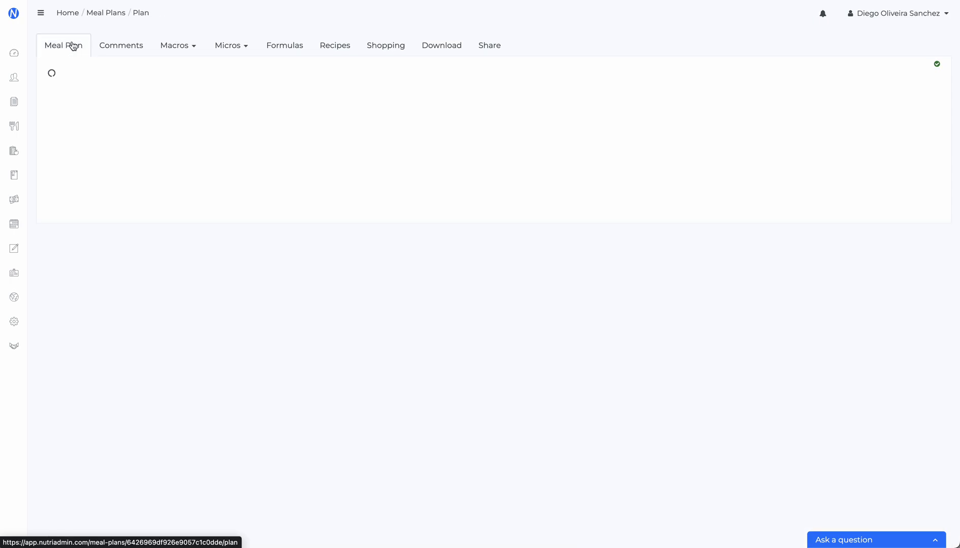